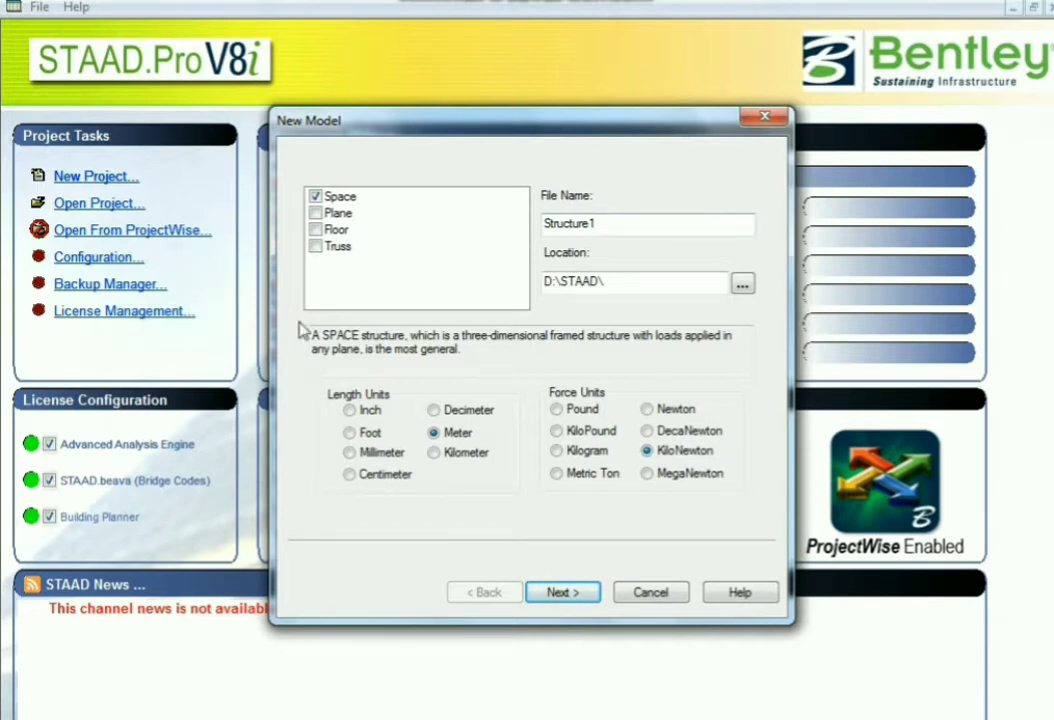
# - Create the Space model Structure1 in meters and kilonewtons, overwriting the existing file, with Add Beam as the starting mode
pyautogui.click(562, 593)
pyautogui.click(591, 422)
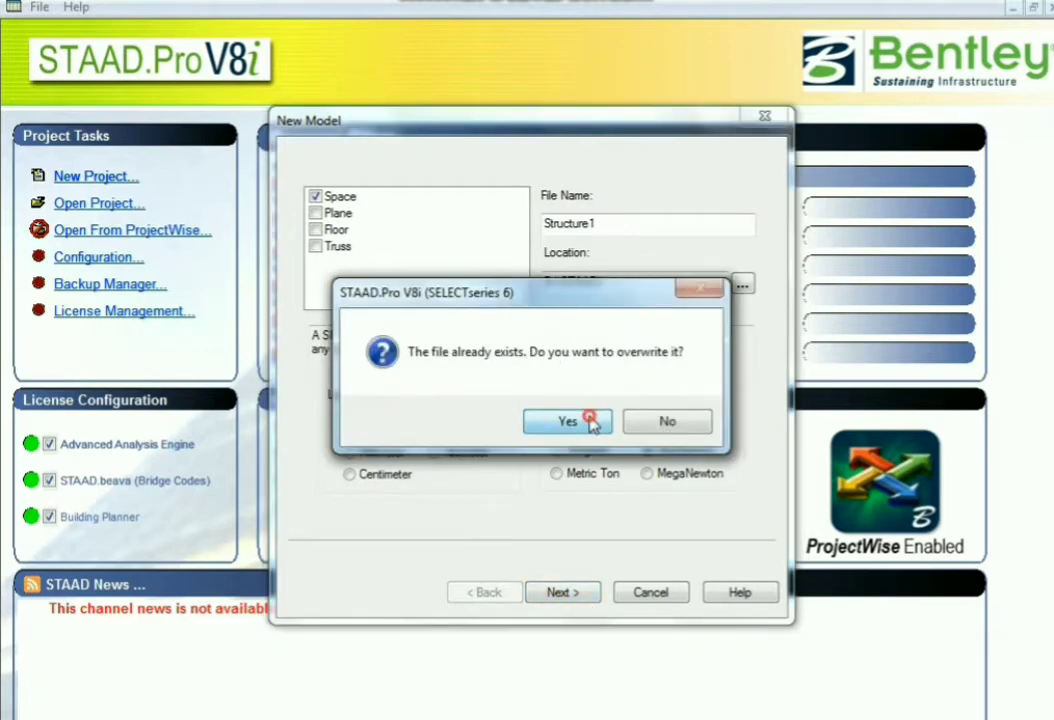
pyautogui.click(710, 455)
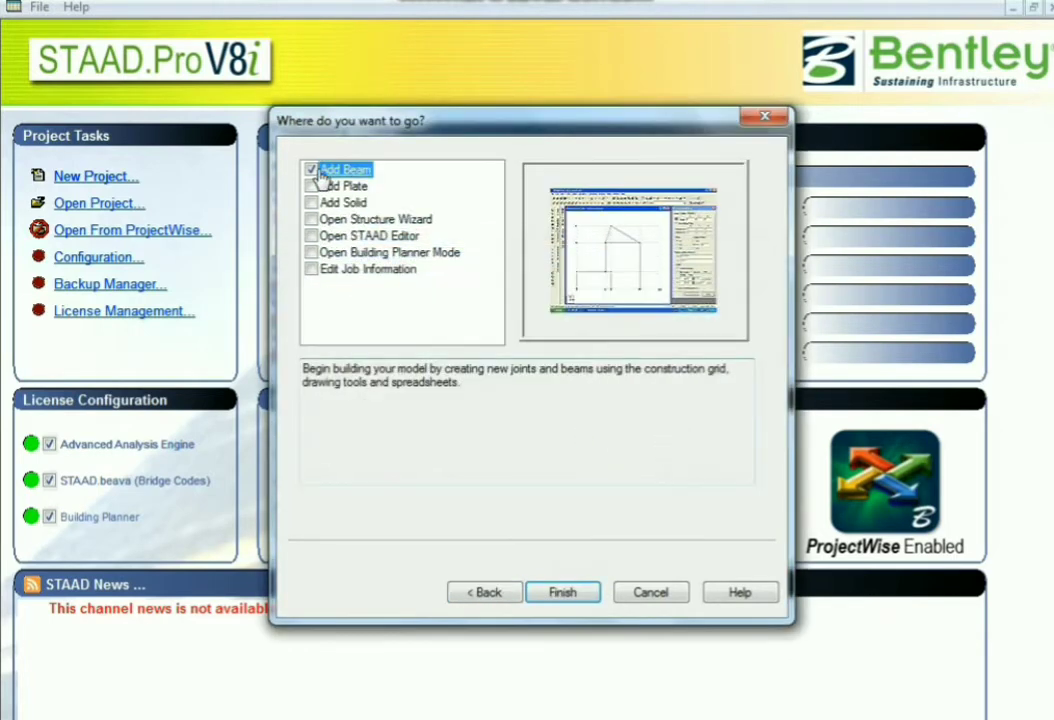
pyautogui.click(563, 592)
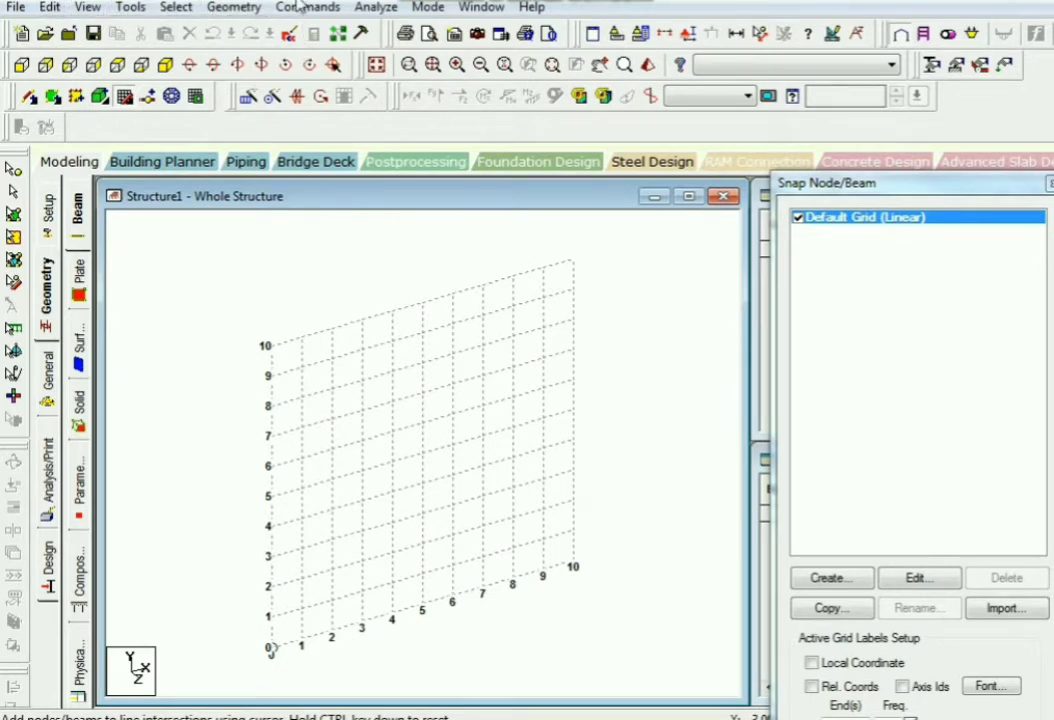
# - Run the Structure Wizard for the new model
pyautogui.click(249, 7)
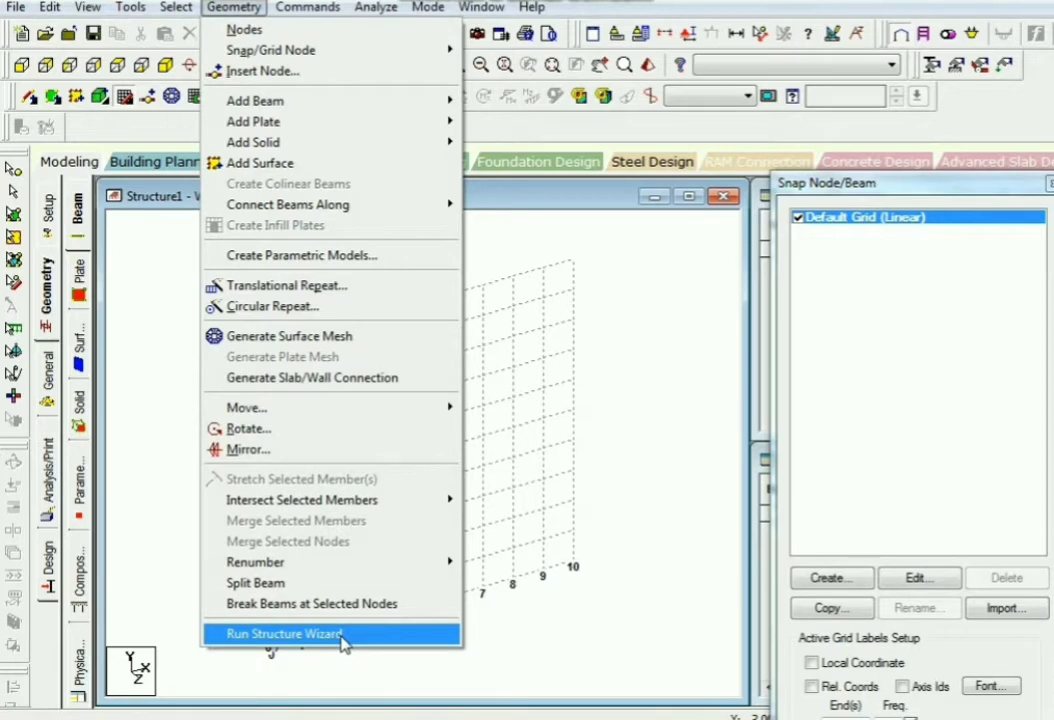
pyautogui.click(310, 640)
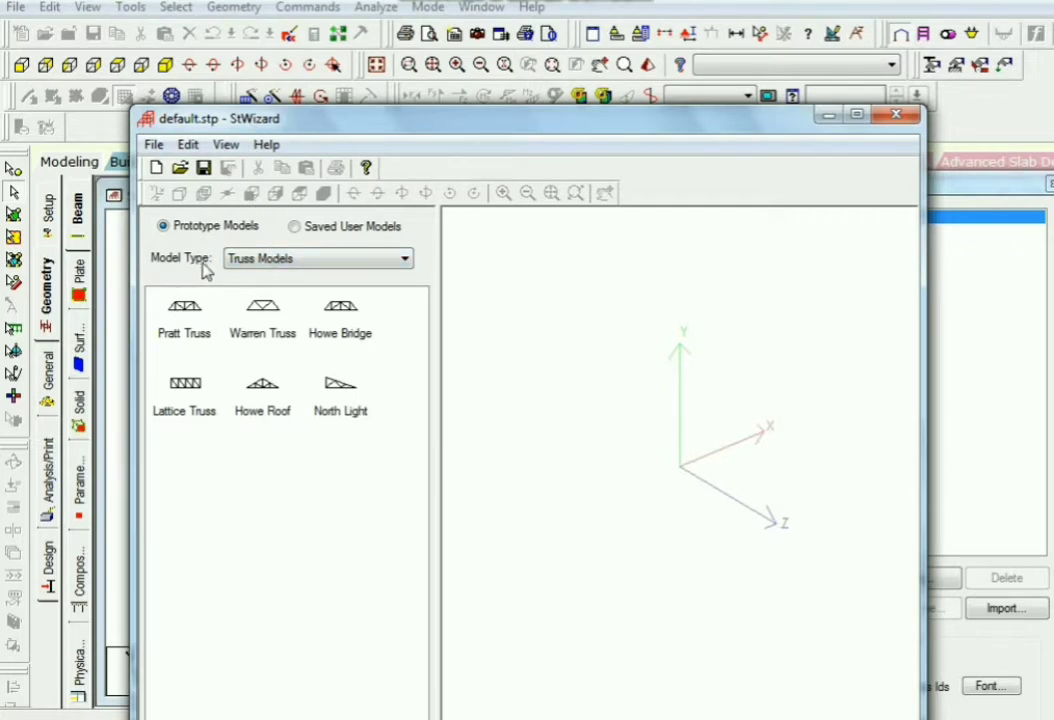
# - Examine the frame, surface/plate and truss prototype models, including the parameters offered for the Pratt Truss
pyautogui.click(255, 262)
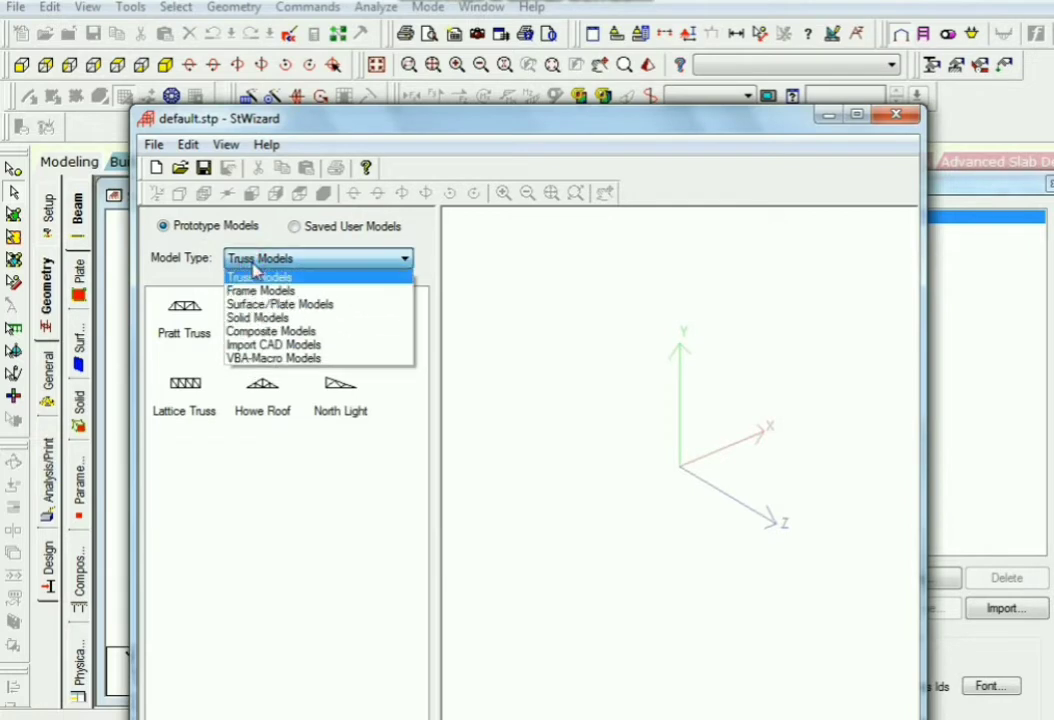
pyautogui.click(258, 290)
pyautogui.click(255, 262)
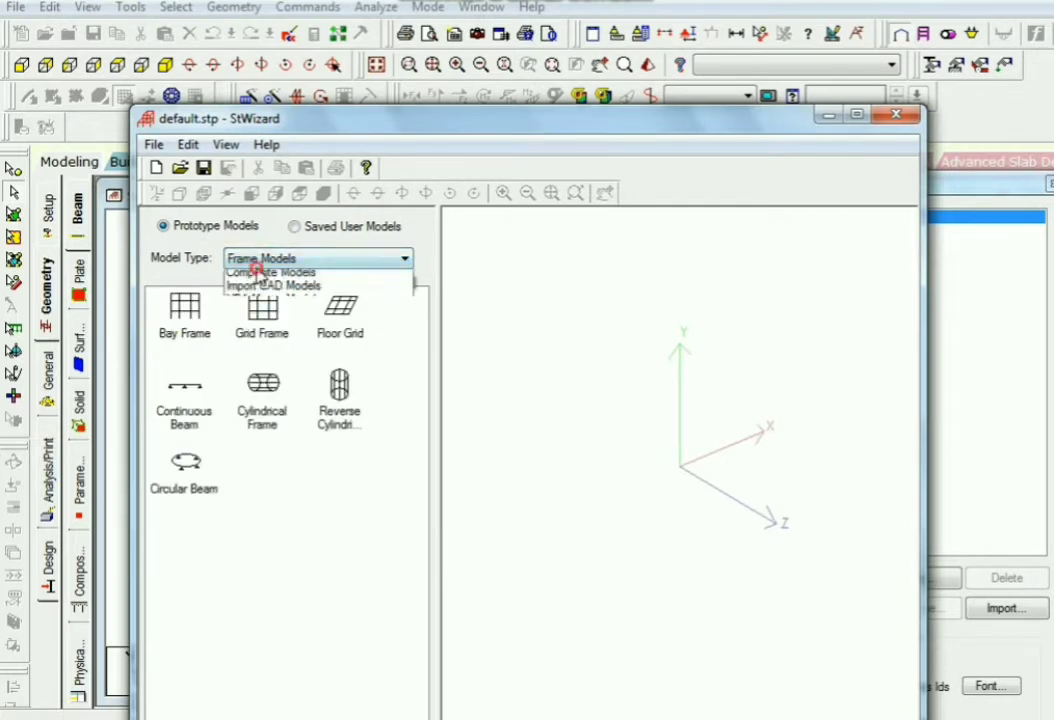
pyautogui.click(265, 304)
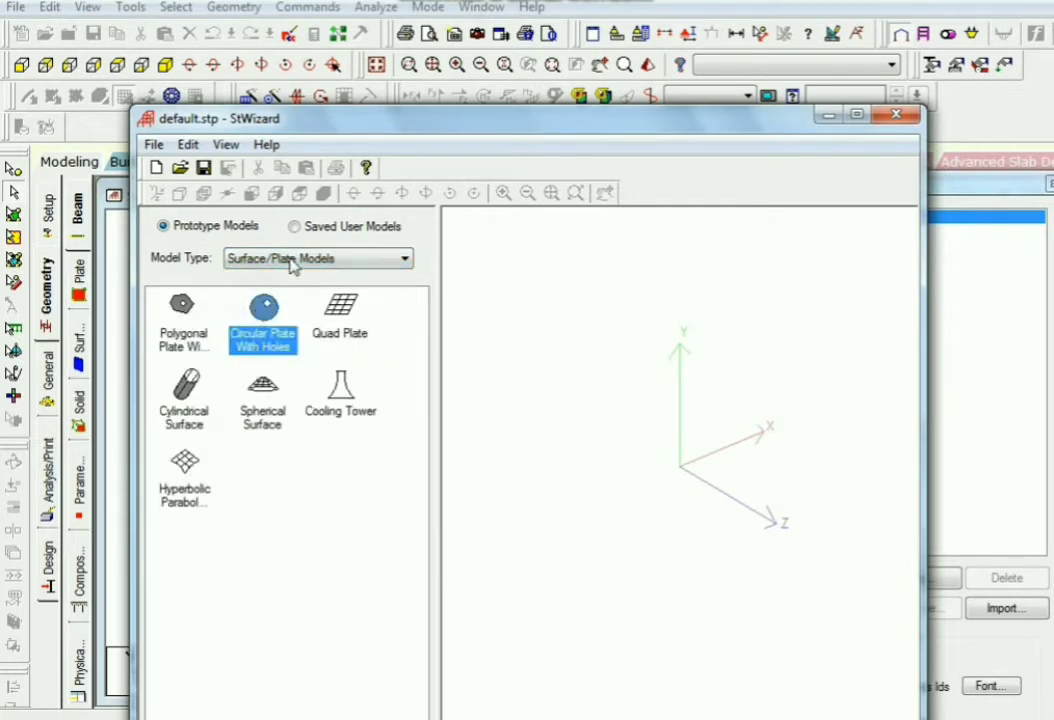
pyautogui.click(292, 262)
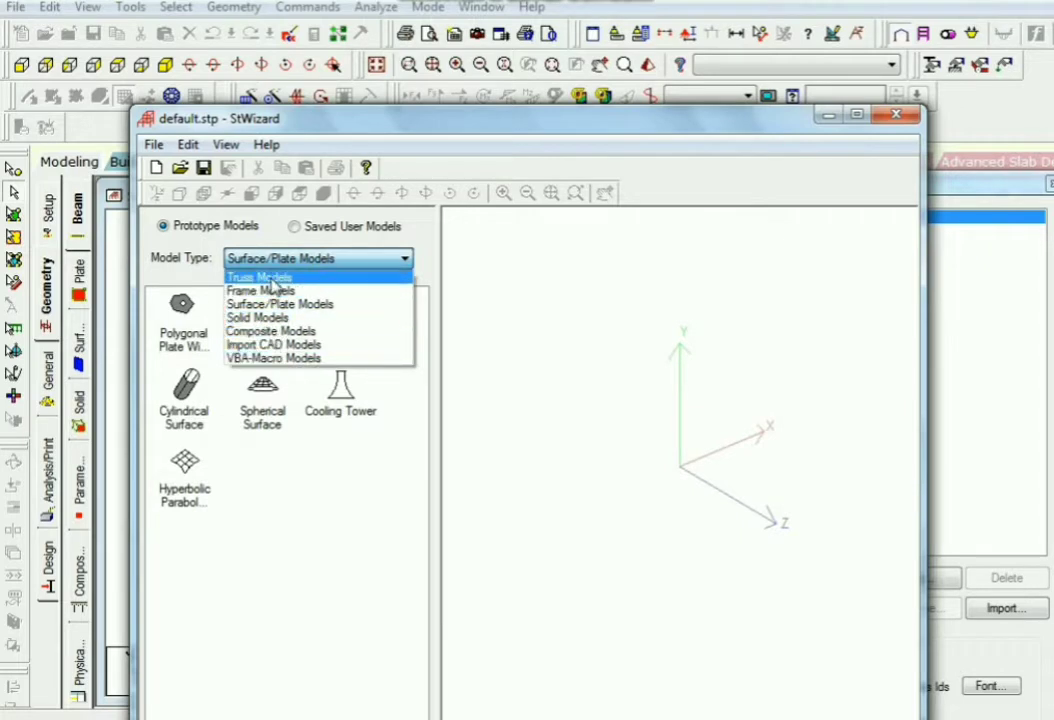
pyautogui.click(272, 279)
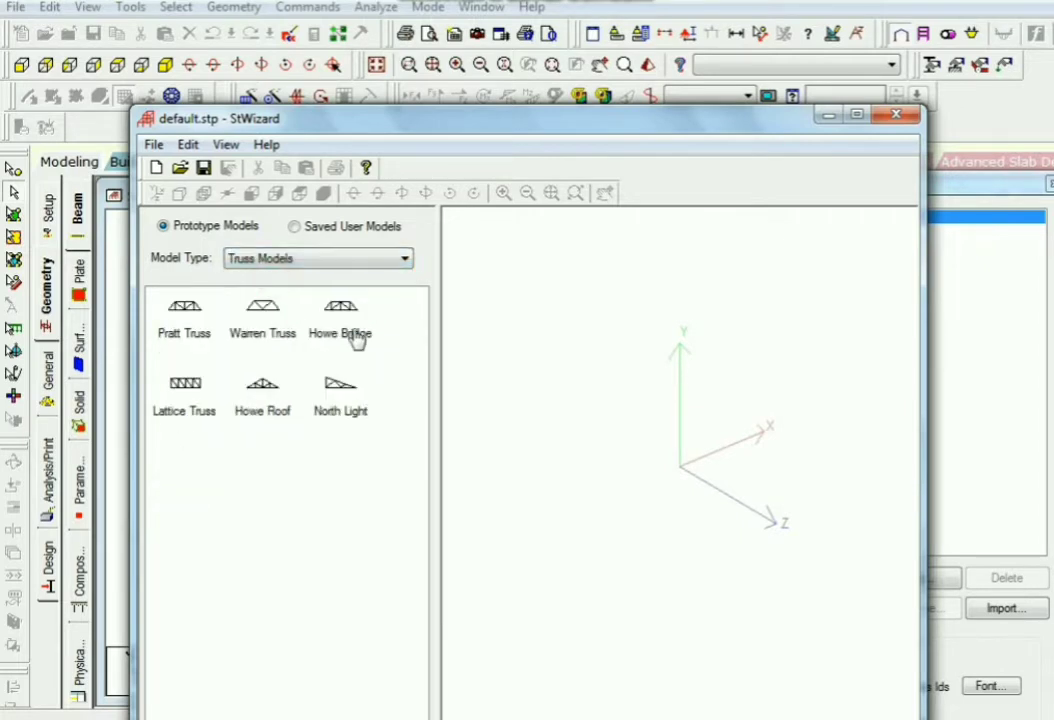
pyautogui.click(183, 316)
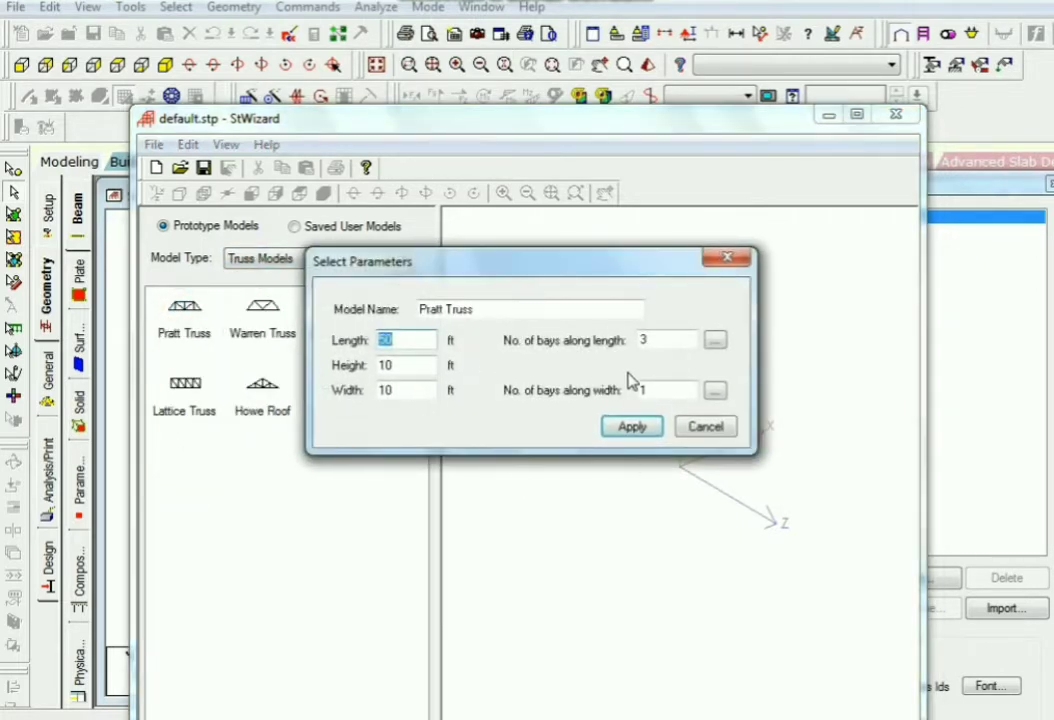
pyautogui.click(696, 426)
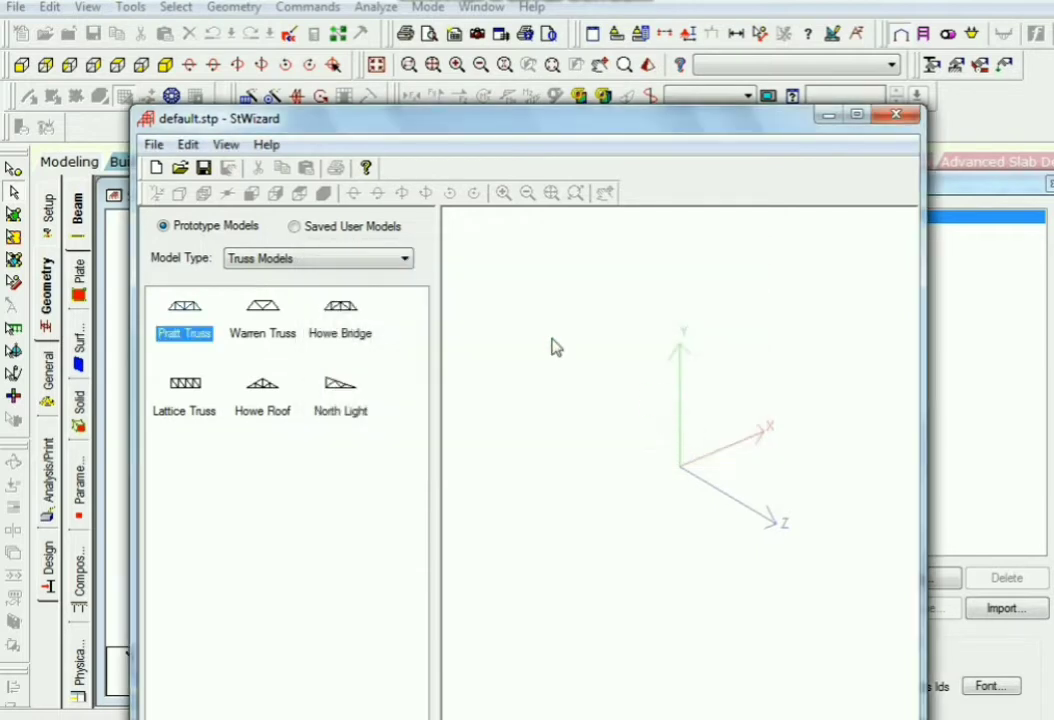
pyautogui.click(287, 331)
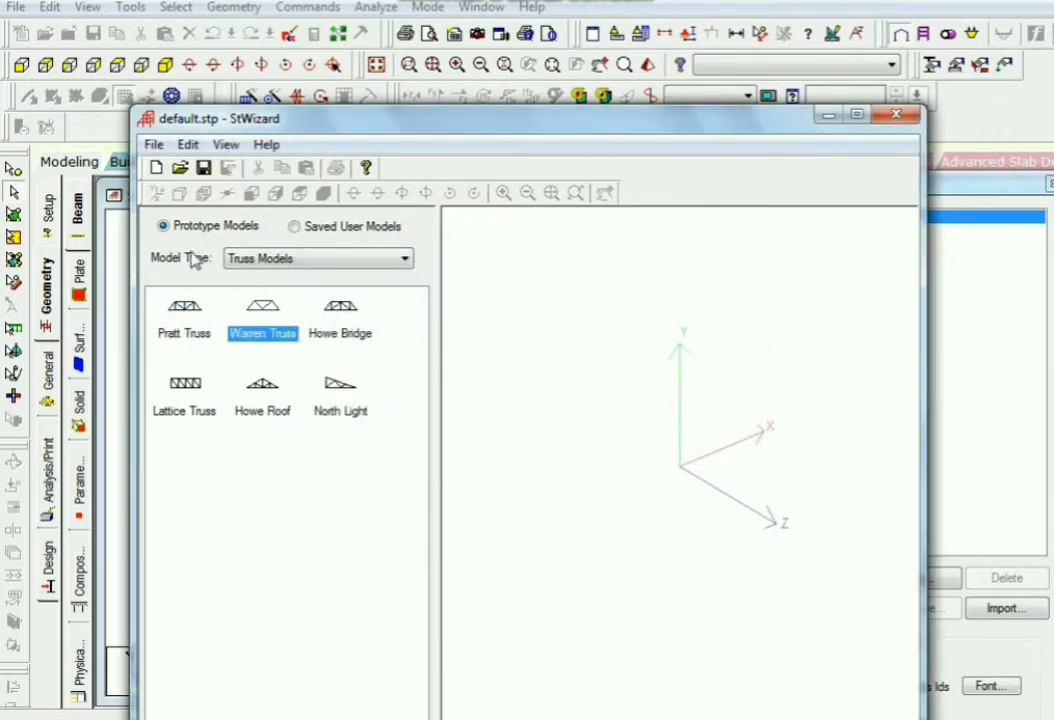
# - Set the Structure Wizard's length units to meters
pyautogui.click(153, 146)
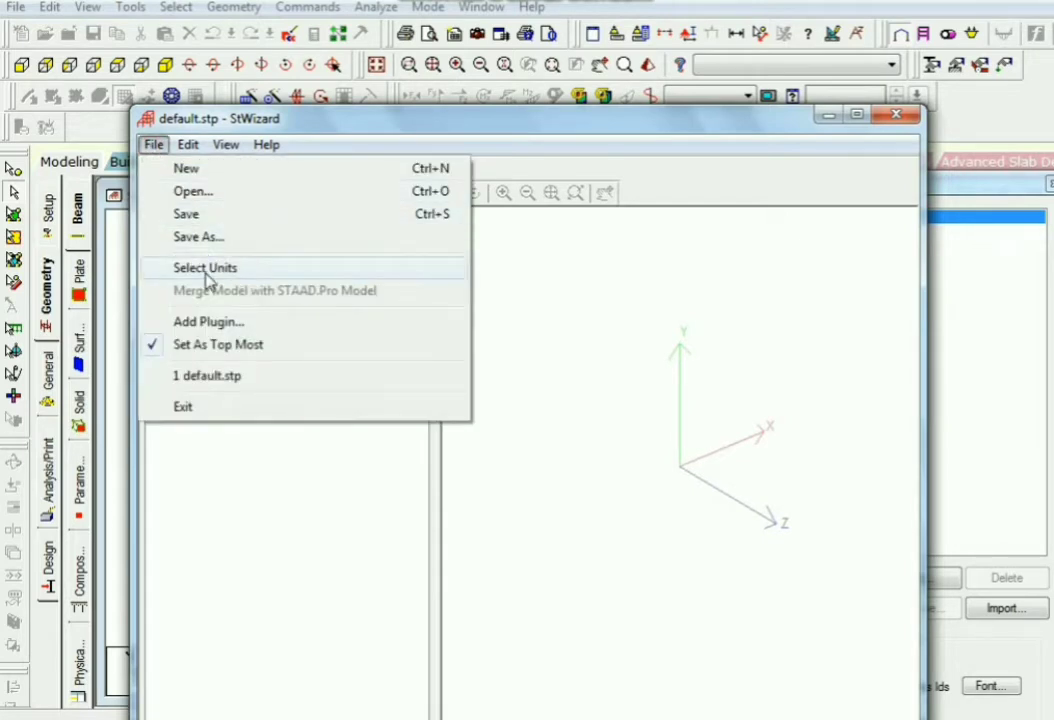
pyautogui.click(253, 272)
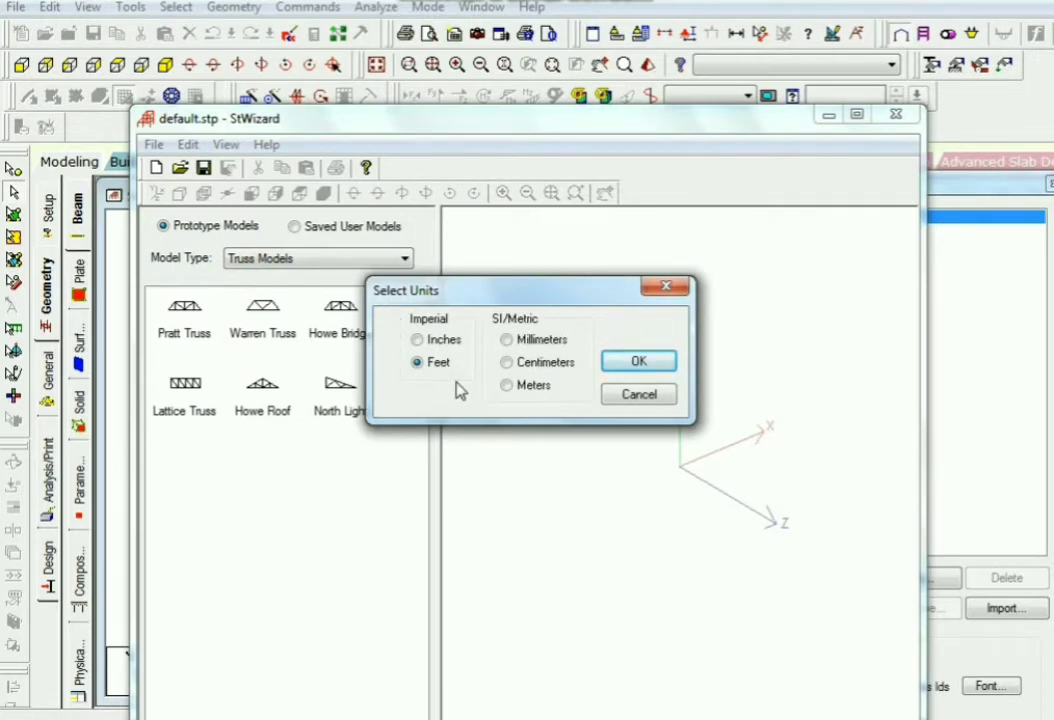
pyautogui.click(509, 387)
pyautogui.click(619, 361)
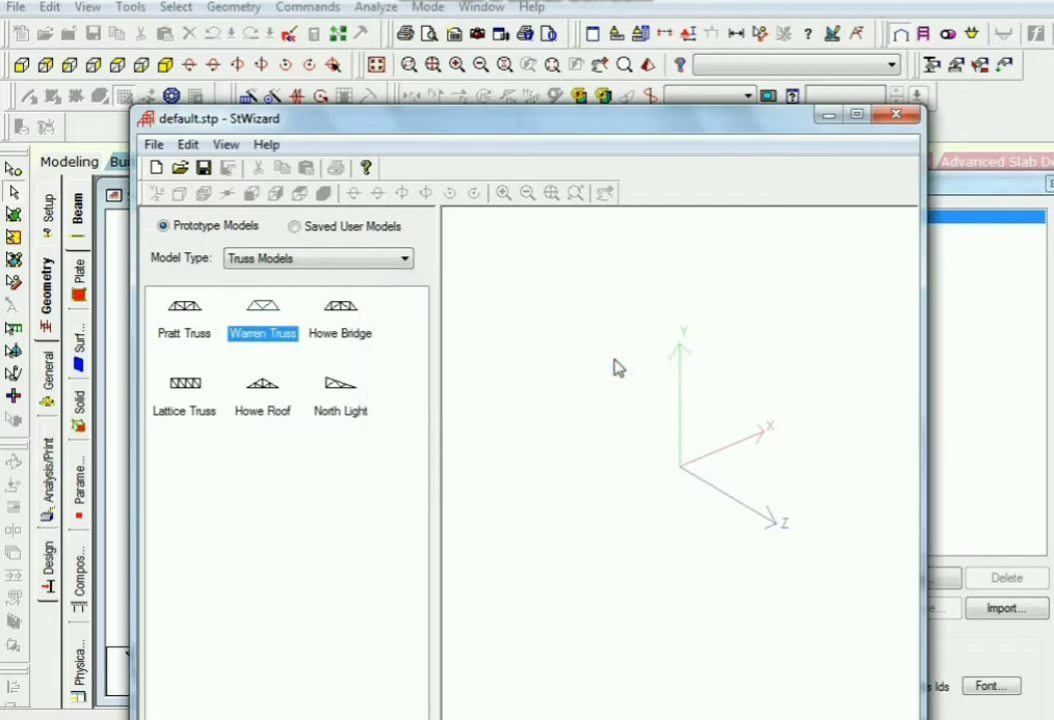
# - Choose the Bay Frame prototype from the frame models and open its parameters
pyautogui.click(350, 262)
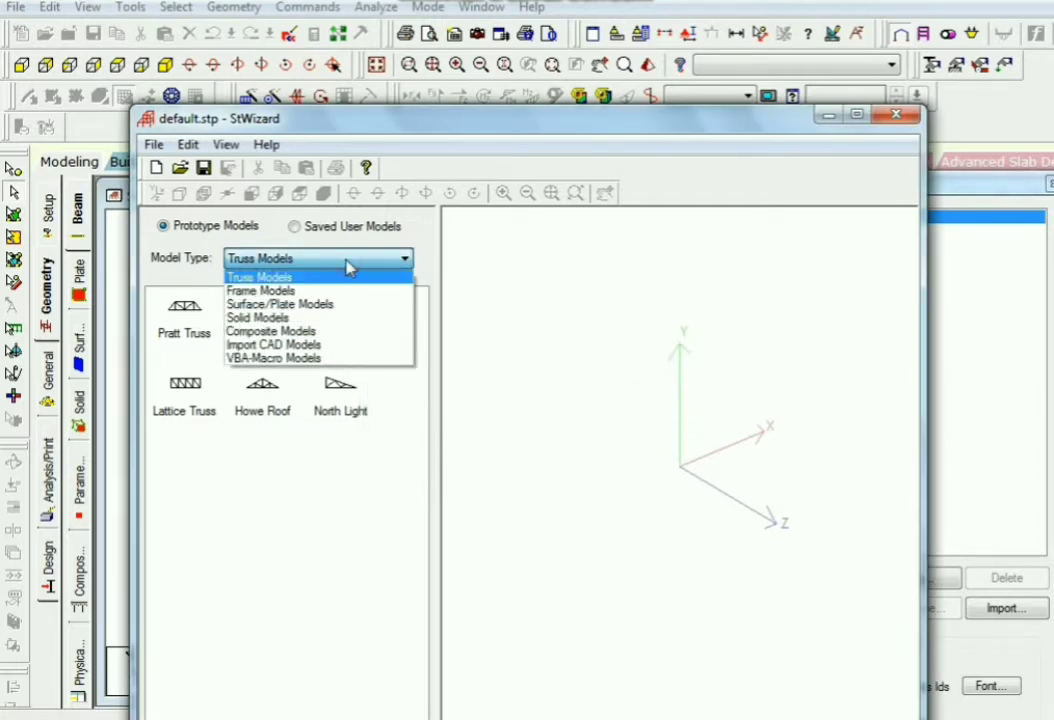
pyautogui.click(277, 292)
pyautogui.click(266, 306)
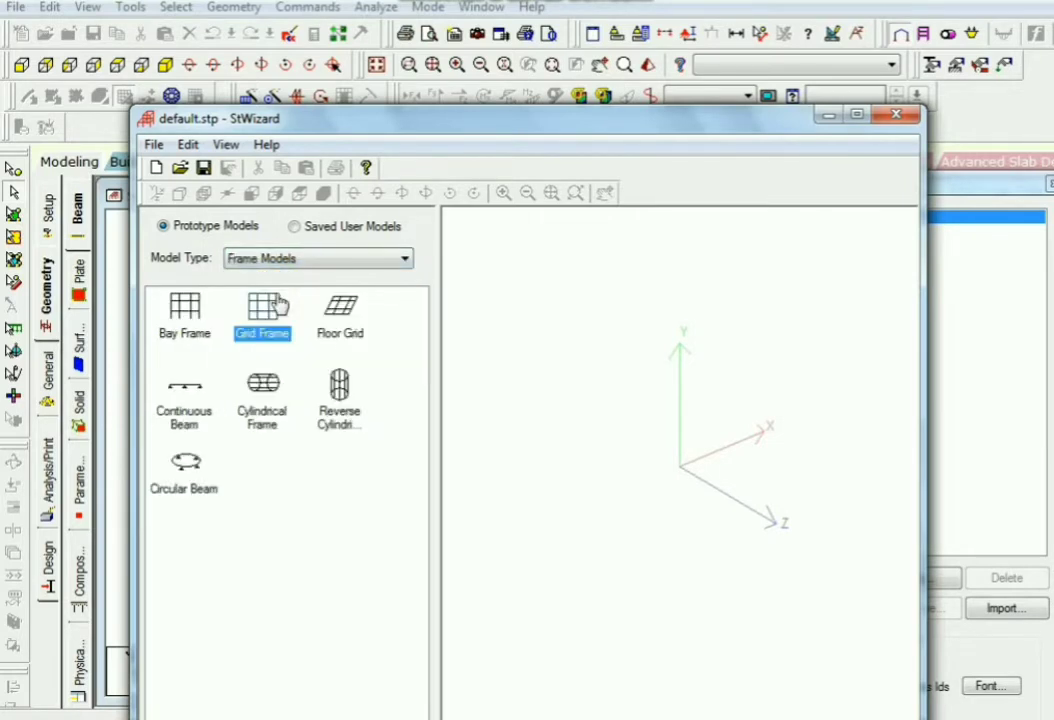
pyautogui.click(183, 327)
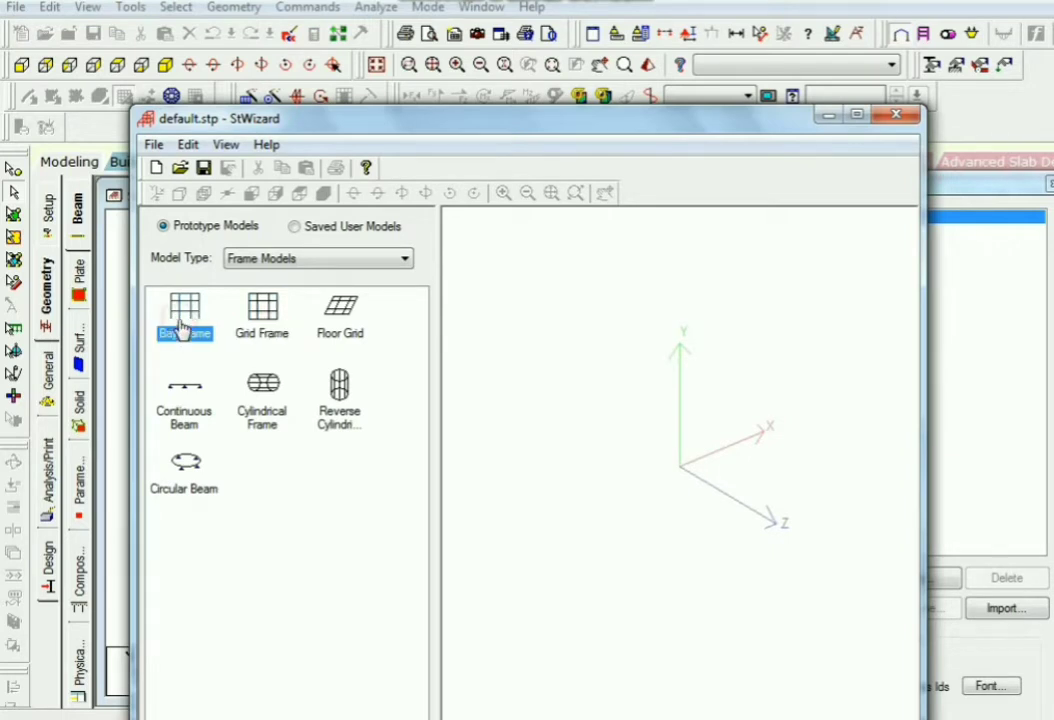
pyautogui.moveTo(326, 317); pyautogui.dragTo(640, 431)
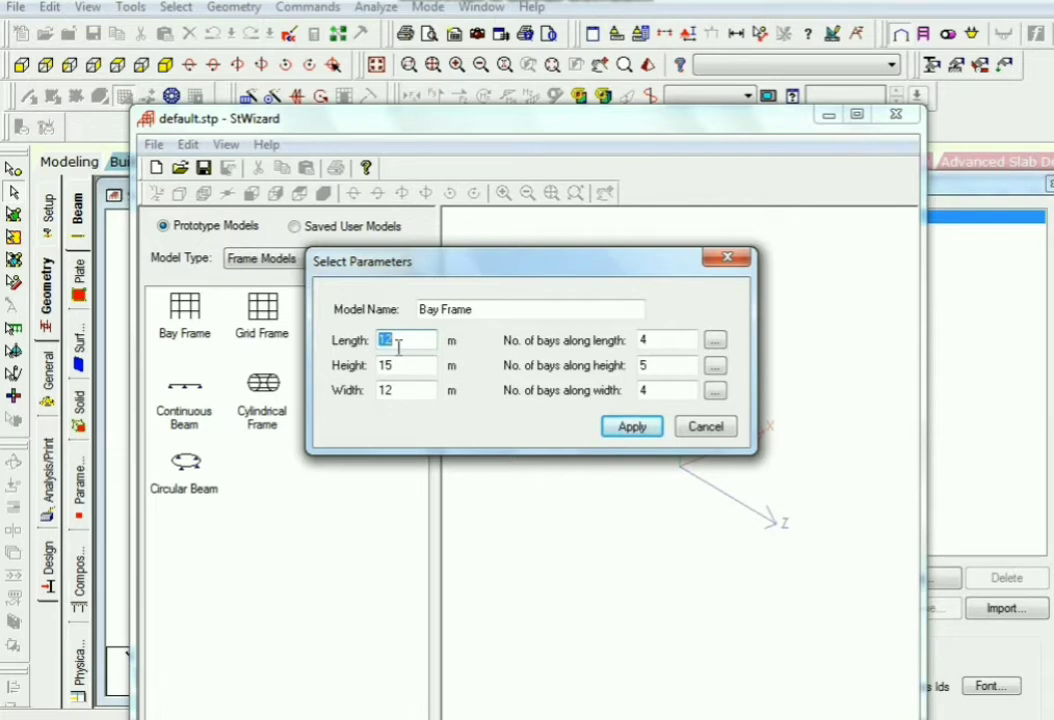
# - Set the bay frame's length to 6 m, height to 9 m and width to 7 m
pyautogui.write('6')
pyautogui.doubleClick(395, 366)
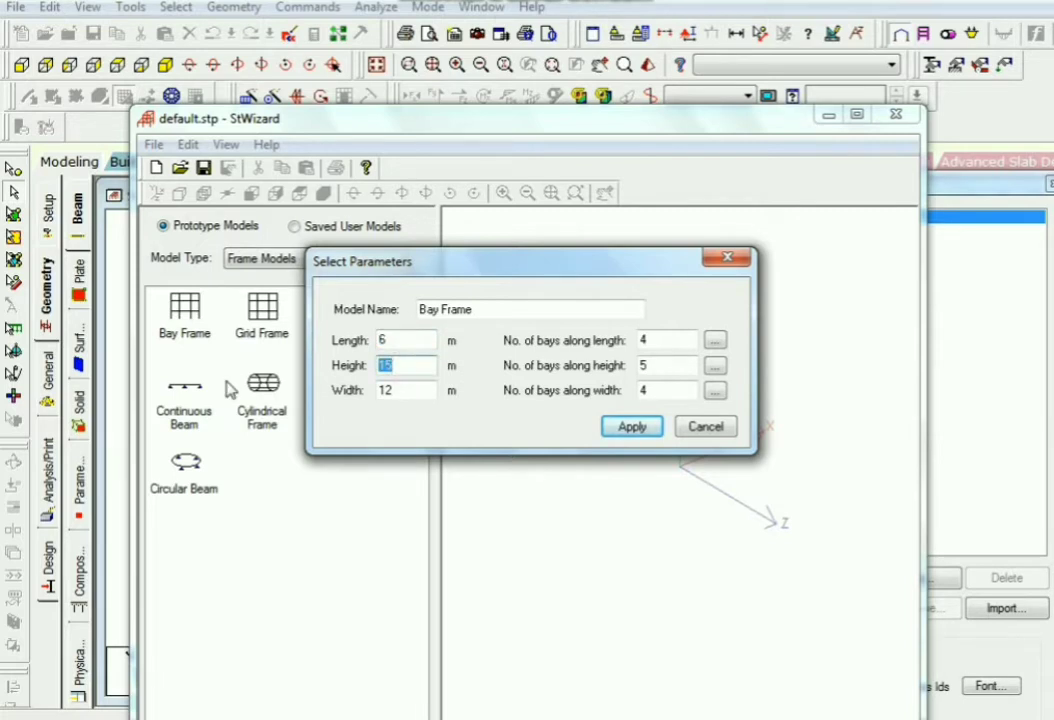
pyautogui.write('9')
pyautogui.click(404, 396)
pyautogui.doubleClick(392, 394)
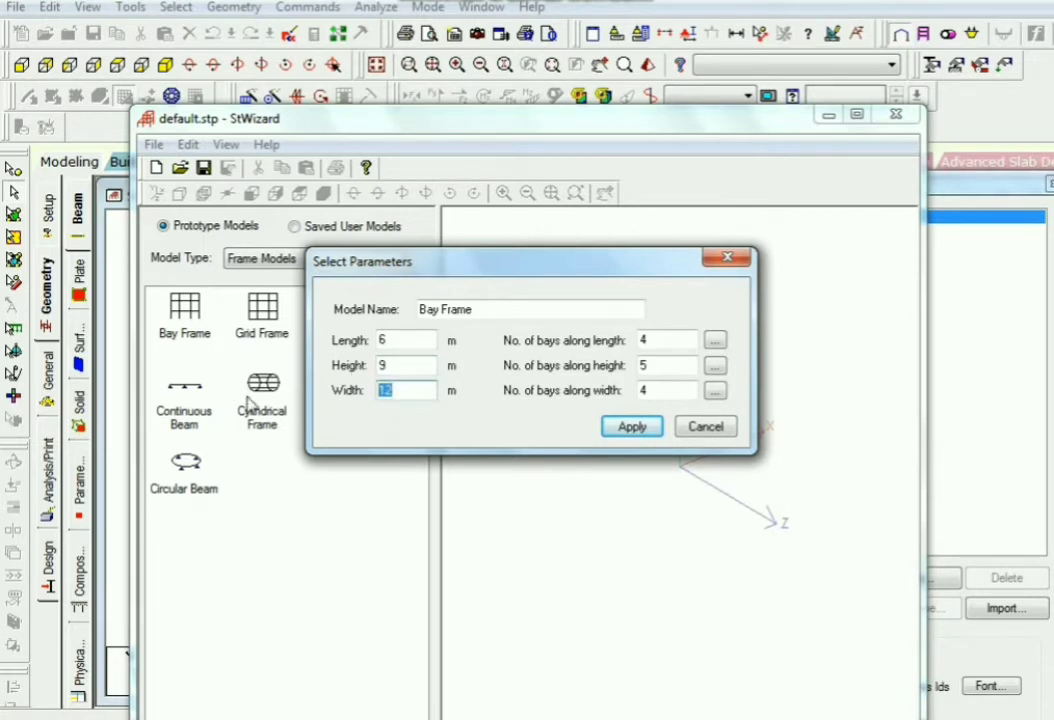
pyautogui.write('7')
# - Generate the bay frame with 2 bays along the length, 3 along the height and 4 along the width
pyautogui.doubleClick(690, 340)
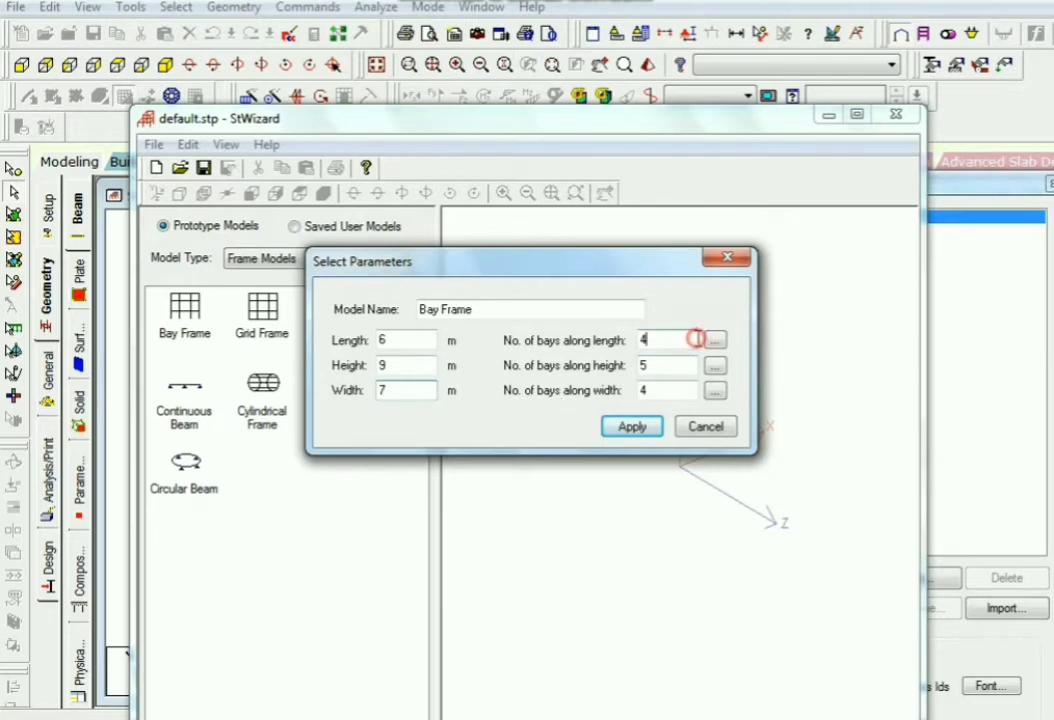
pyautogui.write('2')
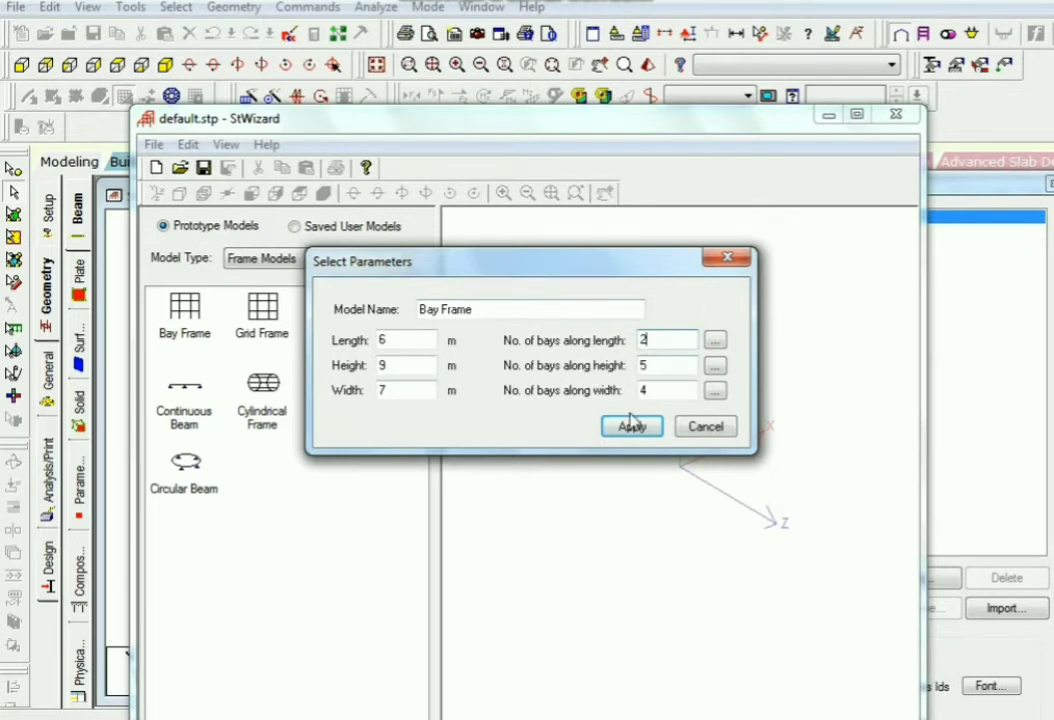
pyautogui.doubleClick(670, 365)
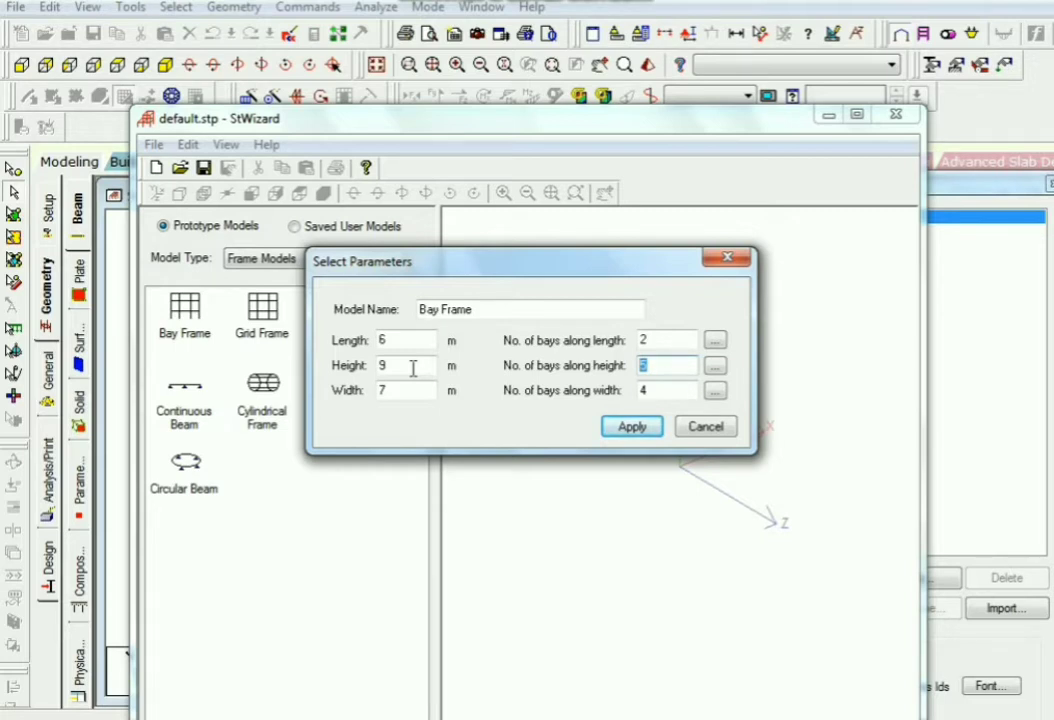
pyautogui.write('3')
pyautogui.doubleClick(657, 392)
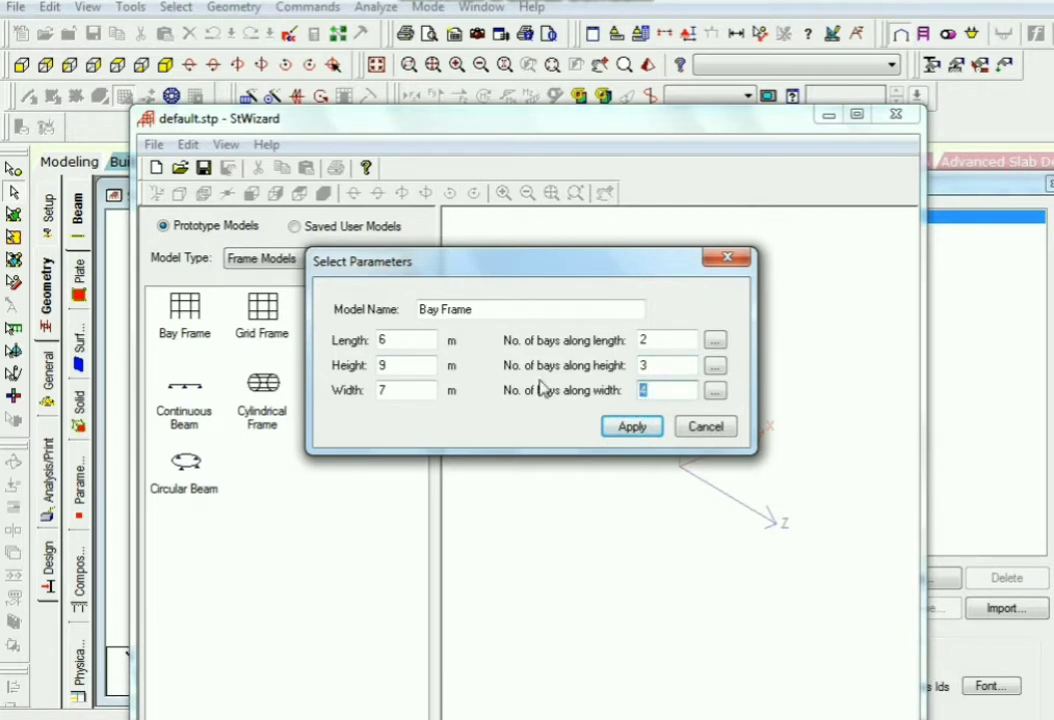
pyautogui.write('4')
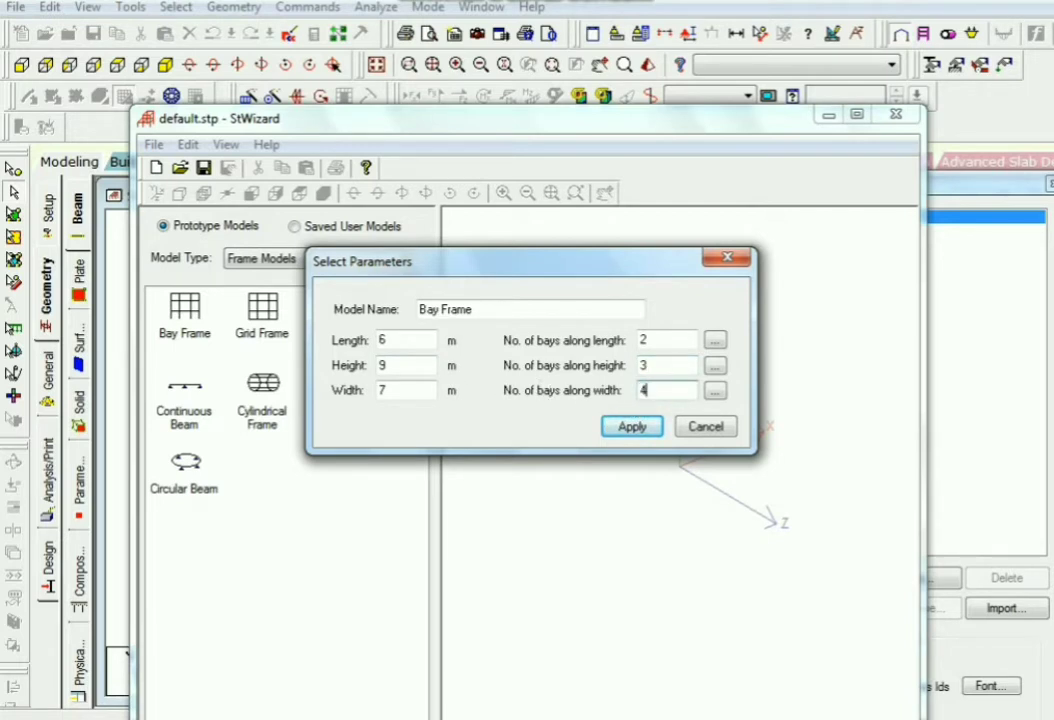
pyautogui.click(633, 432)
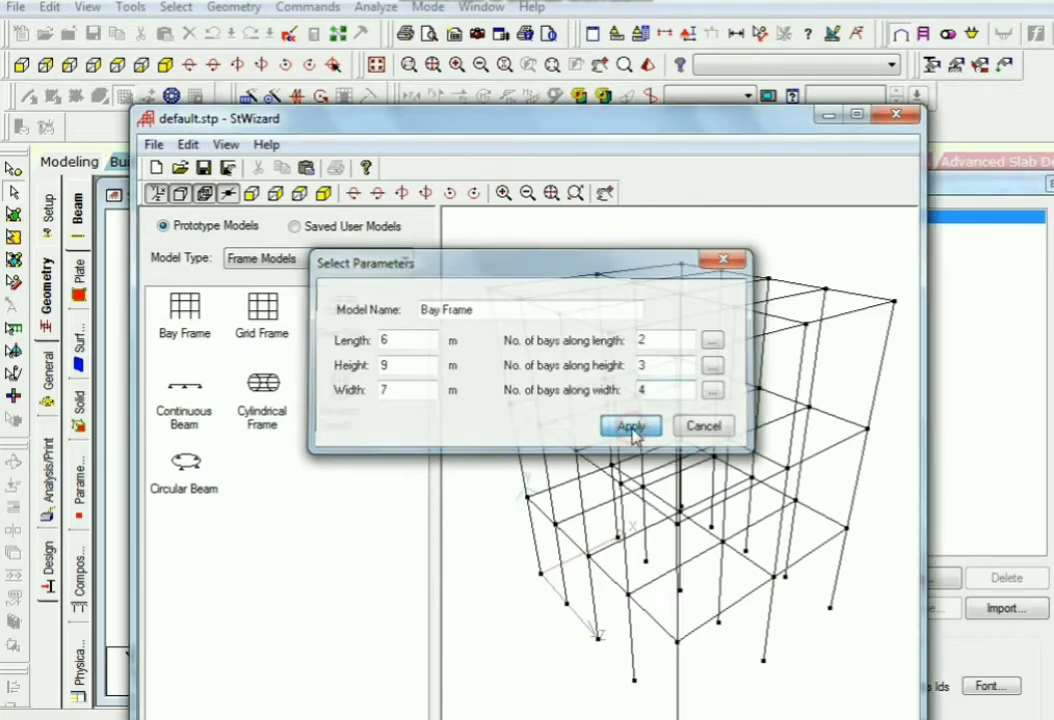
# - Merge the bay frame prototype into the STAAD.Pro model with X, Y and Z offsets of 0 m
pyautogui.moveTo(512, 462); pyautogui.dragTo(714, 433)
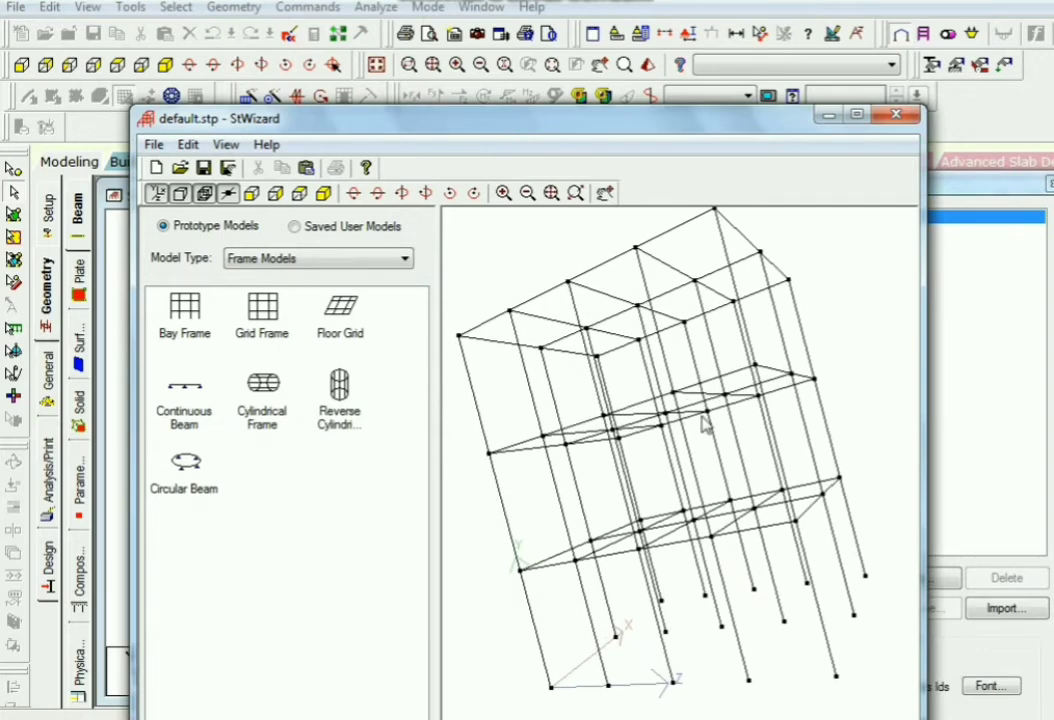
pyautogui.click(308, 170)
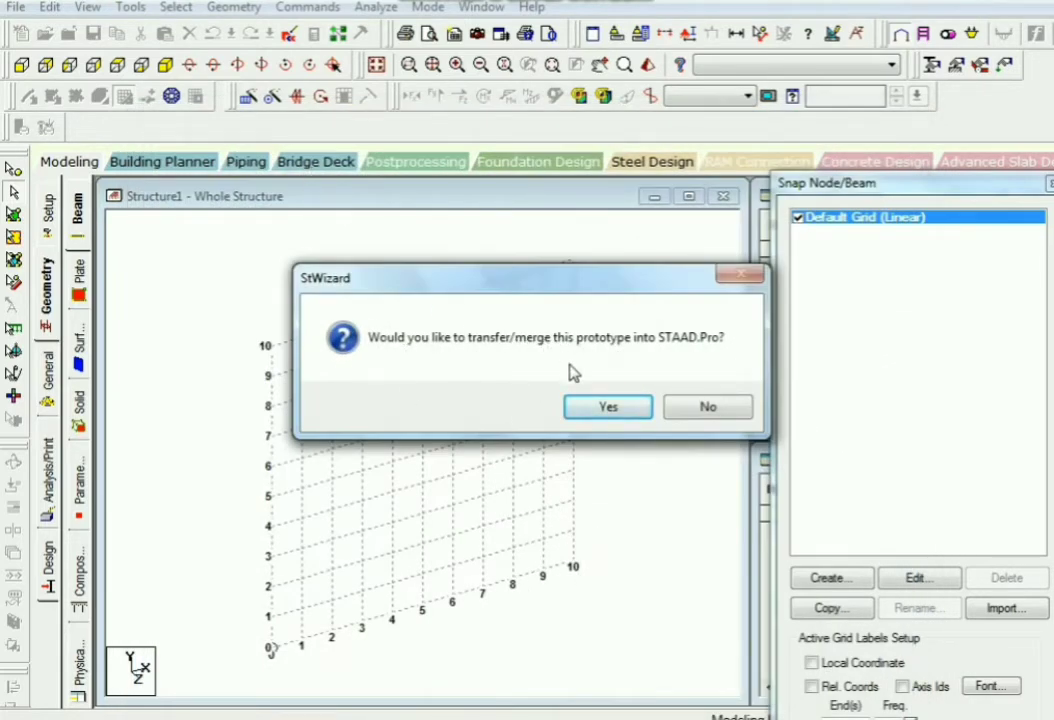
pyautogui.click(605, 408)
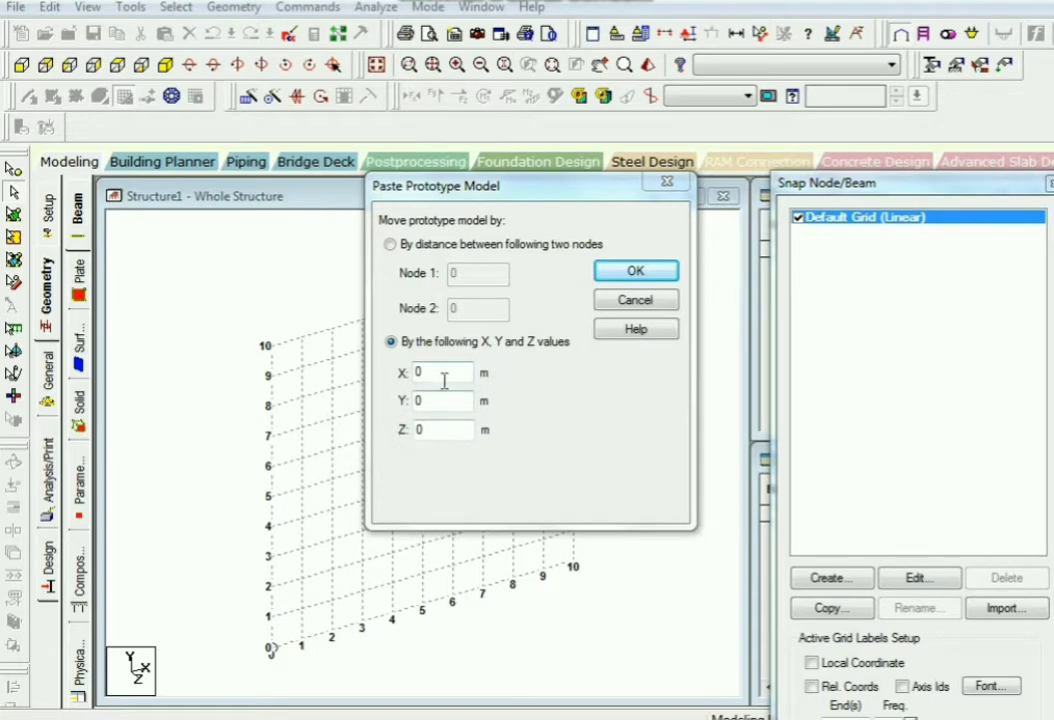
pyautogui.click(634, 274)
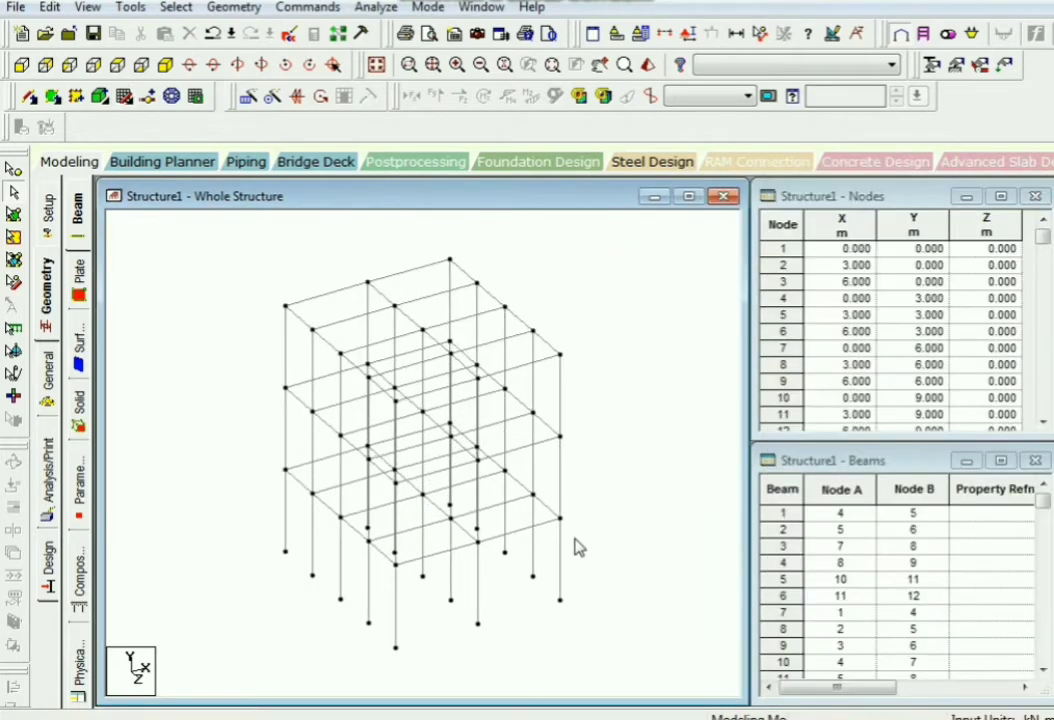
# - Measure the frame's full height between the base and roof nodes of a corner column with the node-to-node distance tool
pyautogui.scroll(1, 558, 463)
pyautogui.scroll(1, 527, 358)
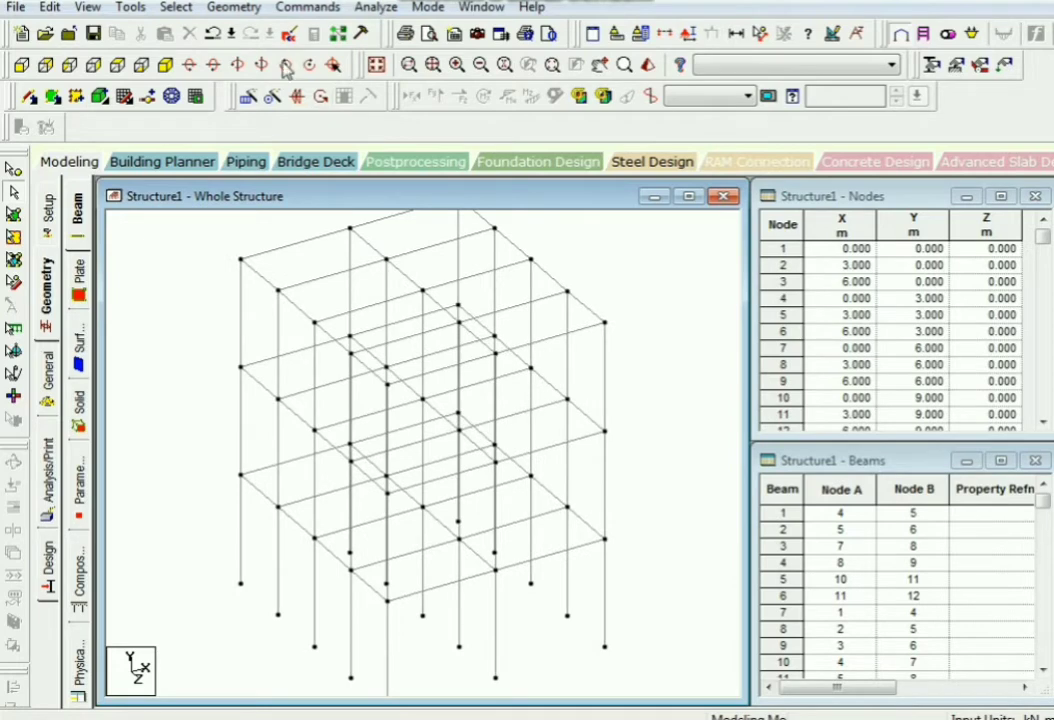
pyautogui.scroll(-2, 360, 592)
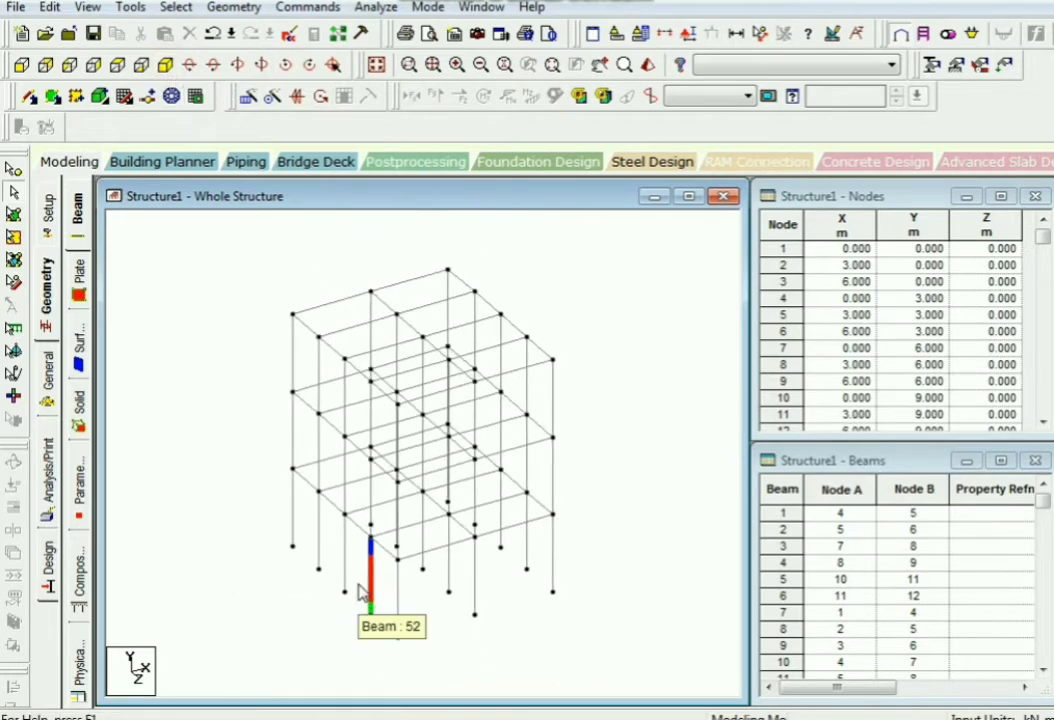
pyautogui.click(760, 35)
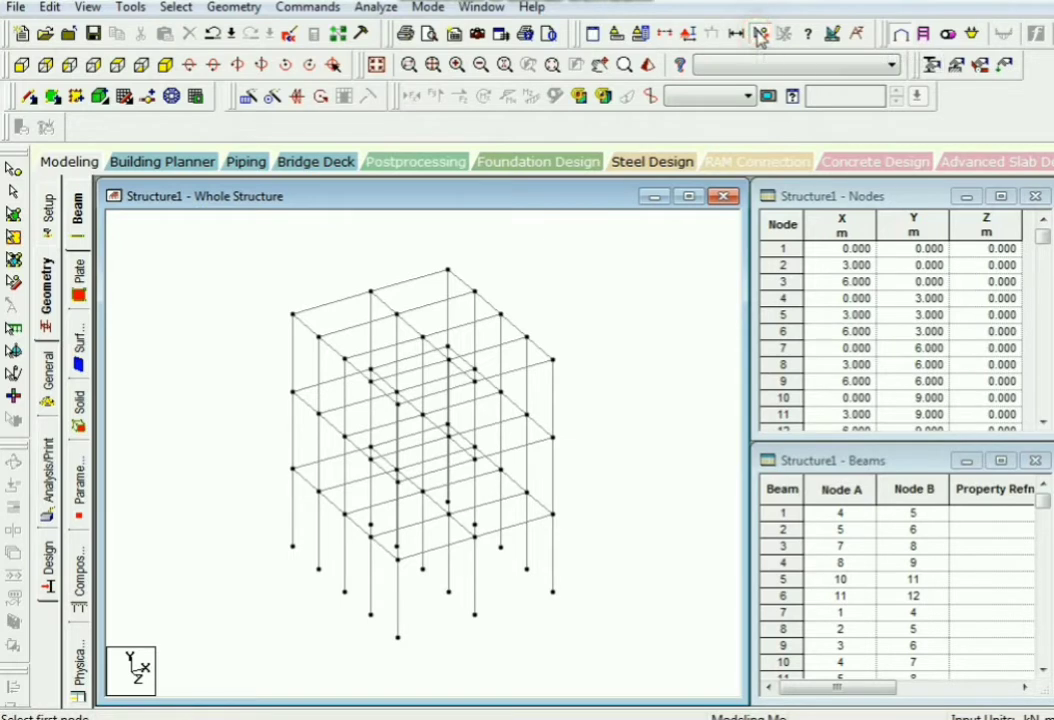
pyautogui.click(292, 547)
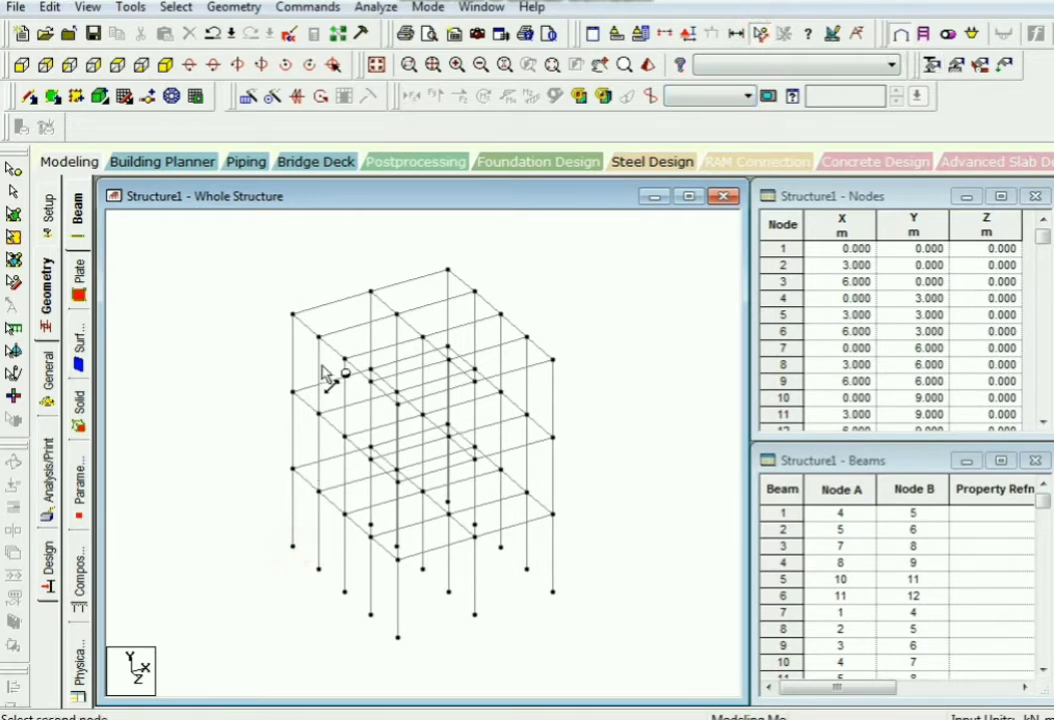
pyautogui.click(293, 316)
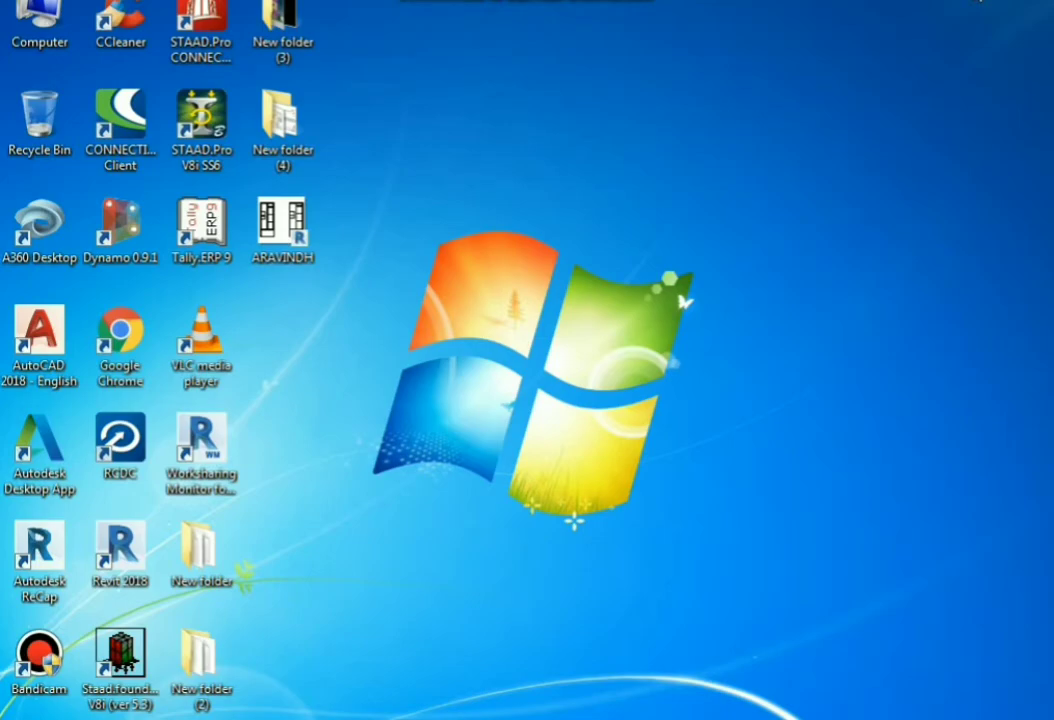
pyautogui.hotkey('alt', 'Tab')
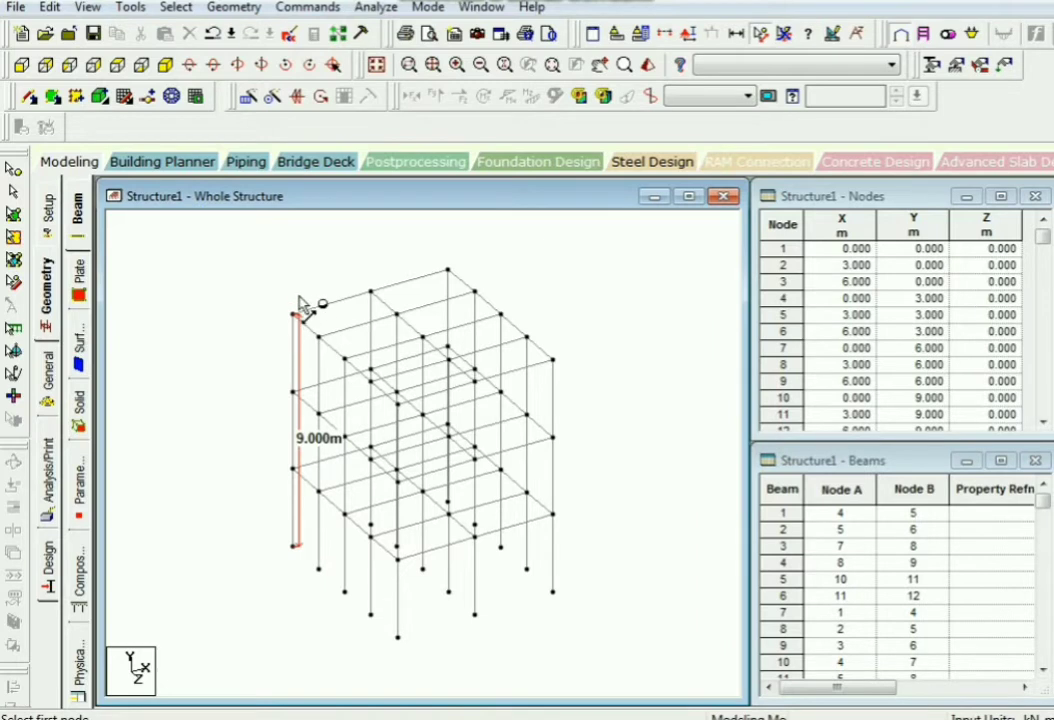
# - Measure the frame's width and length between its base corner nodes, and remove the displayed node-to-node dimensions
pyautogui.click(293, 548)
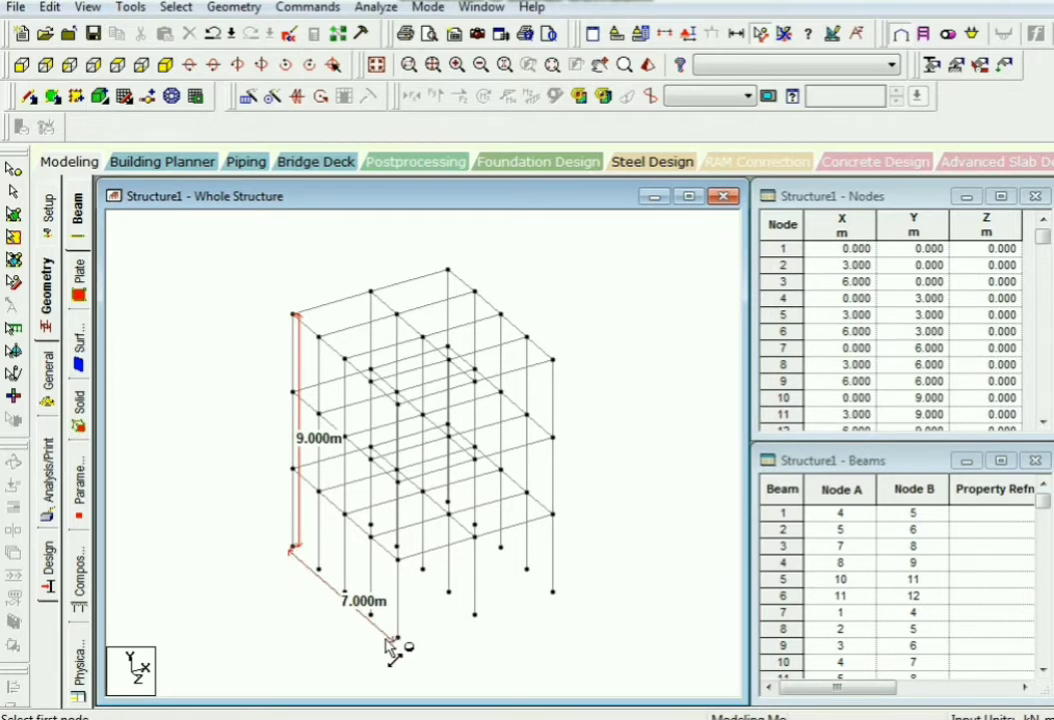
pyautogui.click(396, 638)
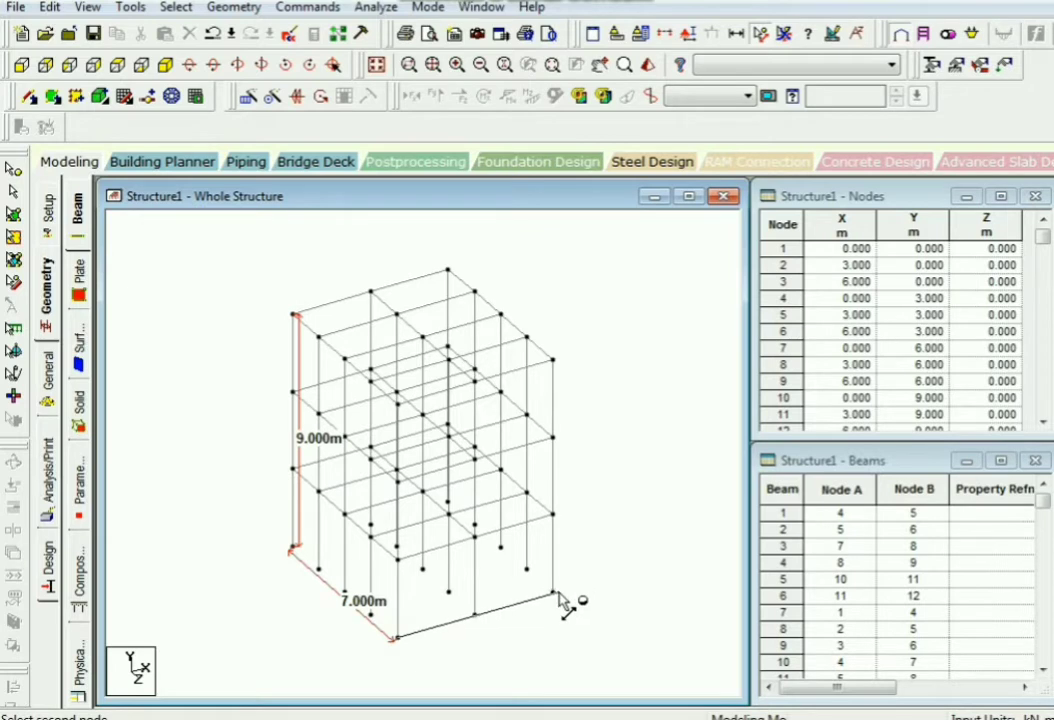
pyautogui.click(555, 594)
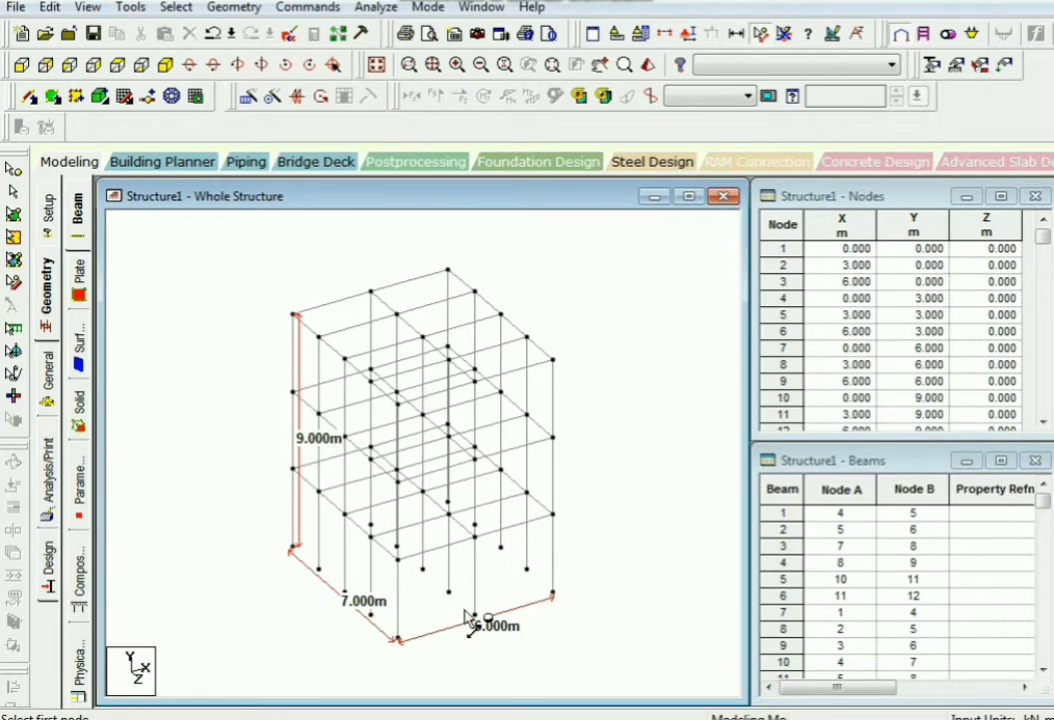
pyautogui.click(785, 37)
pyautogui.scroll(2, 585, 344)
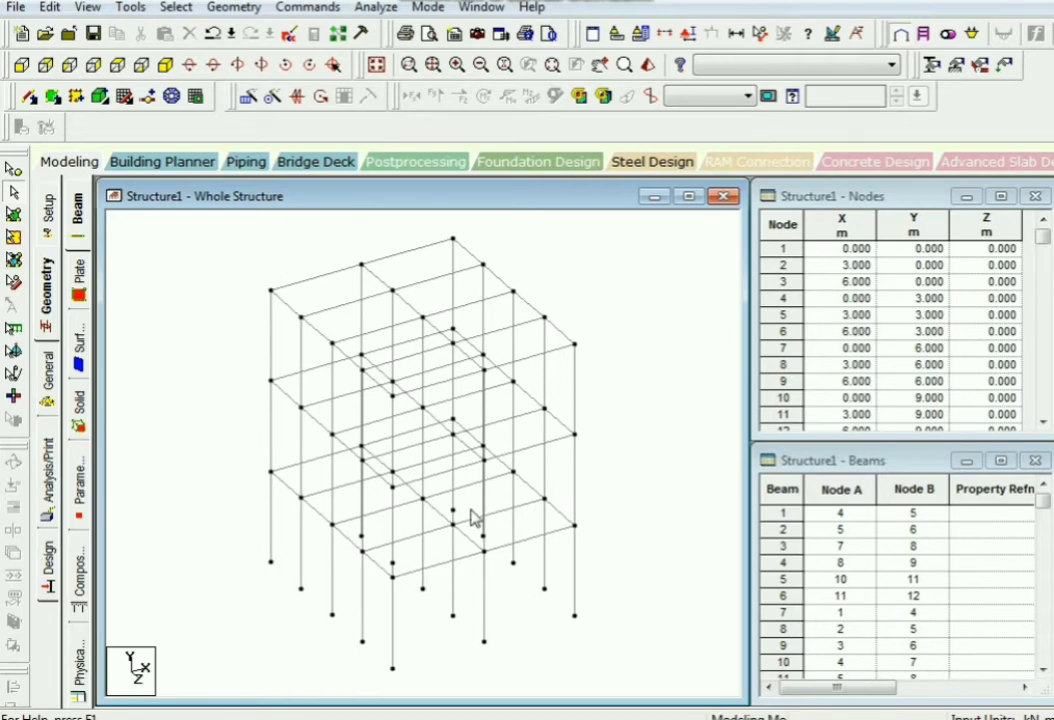
# - Review the Pratt Truss parameters and the file commands in the Structure Wizard, and close the wizard without generating a model
pyautogui.click(308, 7)
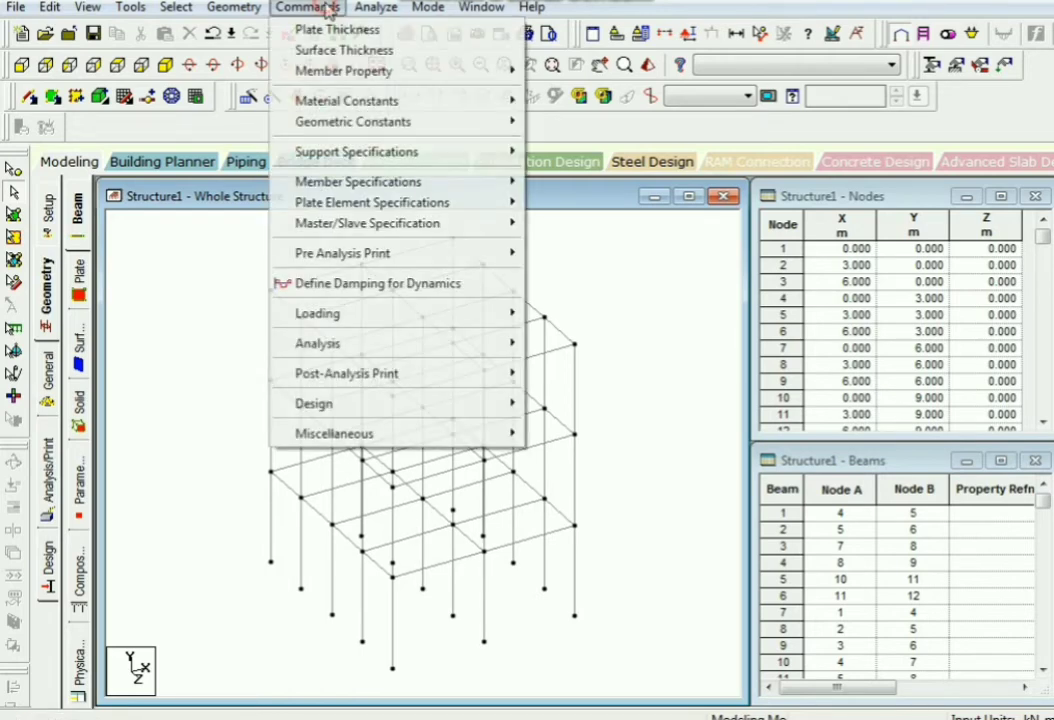
pyautogui.moveTo(233, 12)
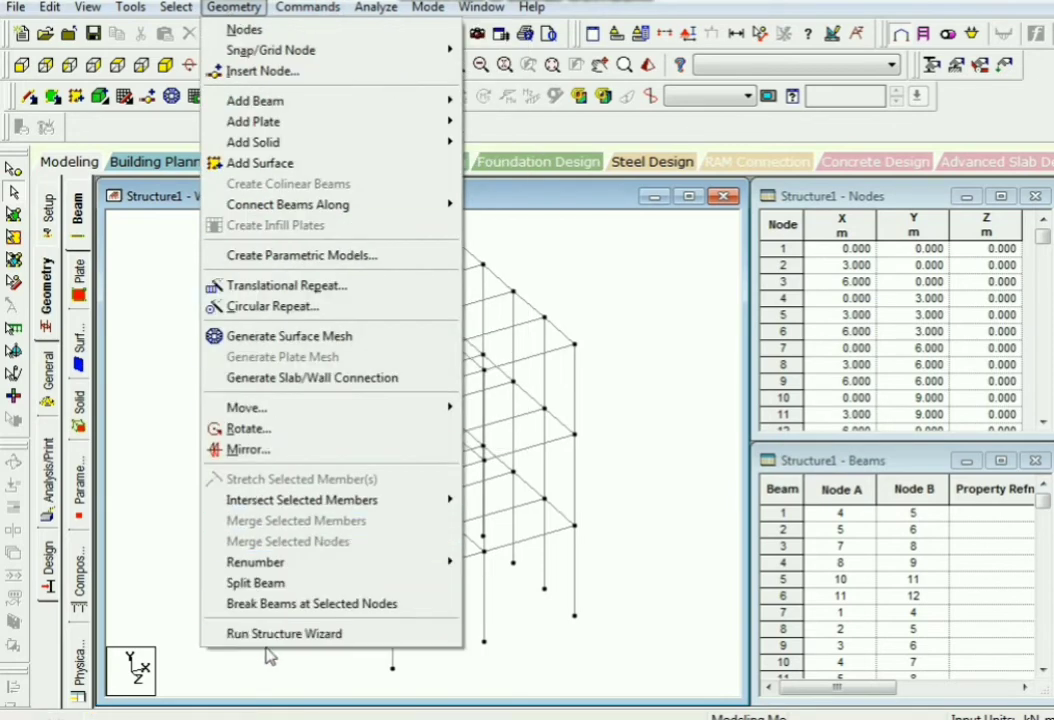
pyautogui.click(278, 652)
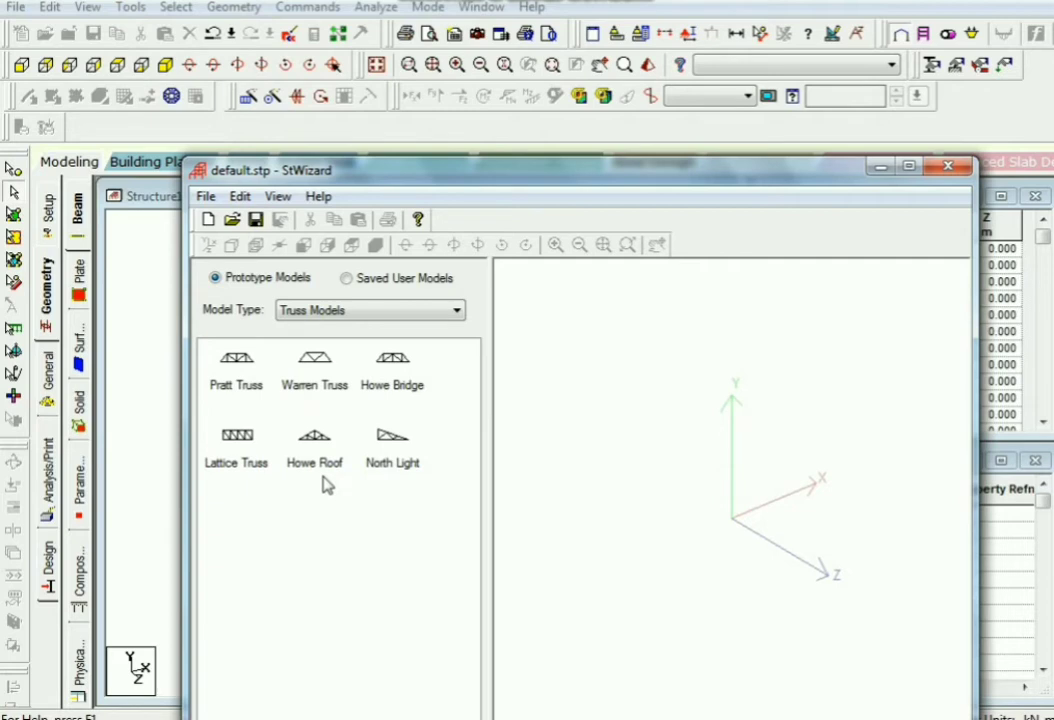
pyautogui.click(225, 365)
pyautogui.moveTo(225, 365); pyautogui.dragTo(662, 447)
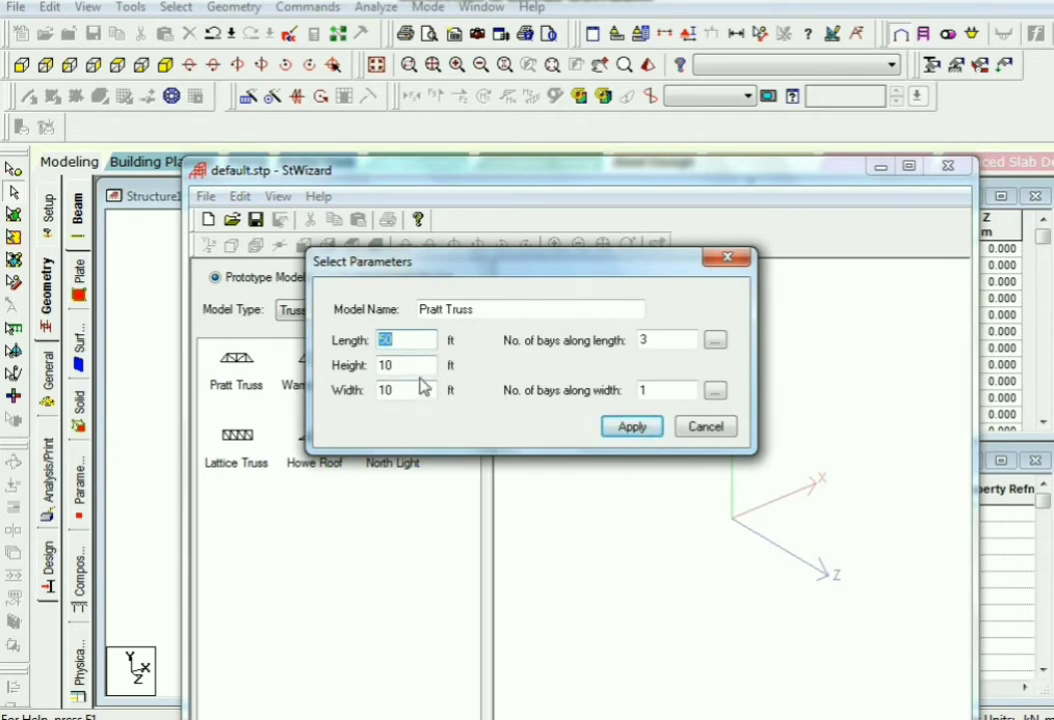
pyautogui.click(703, 428)
pyautogui.click(207, 197)
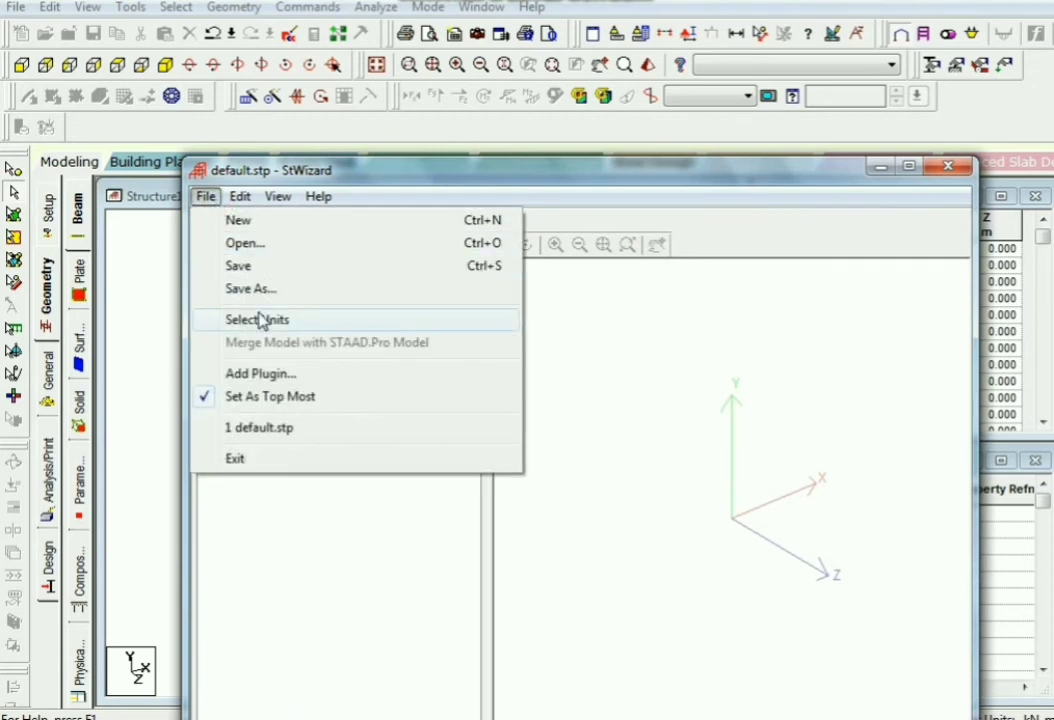
pyautogui.click(600, 181)
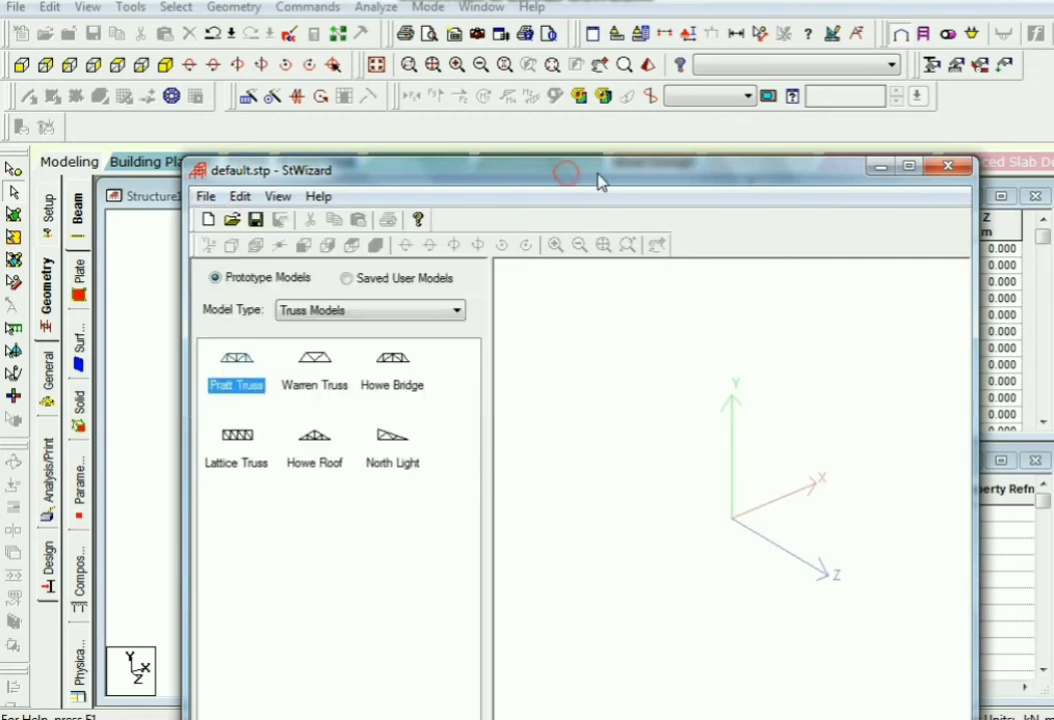
pyautogui.click(947, 168)
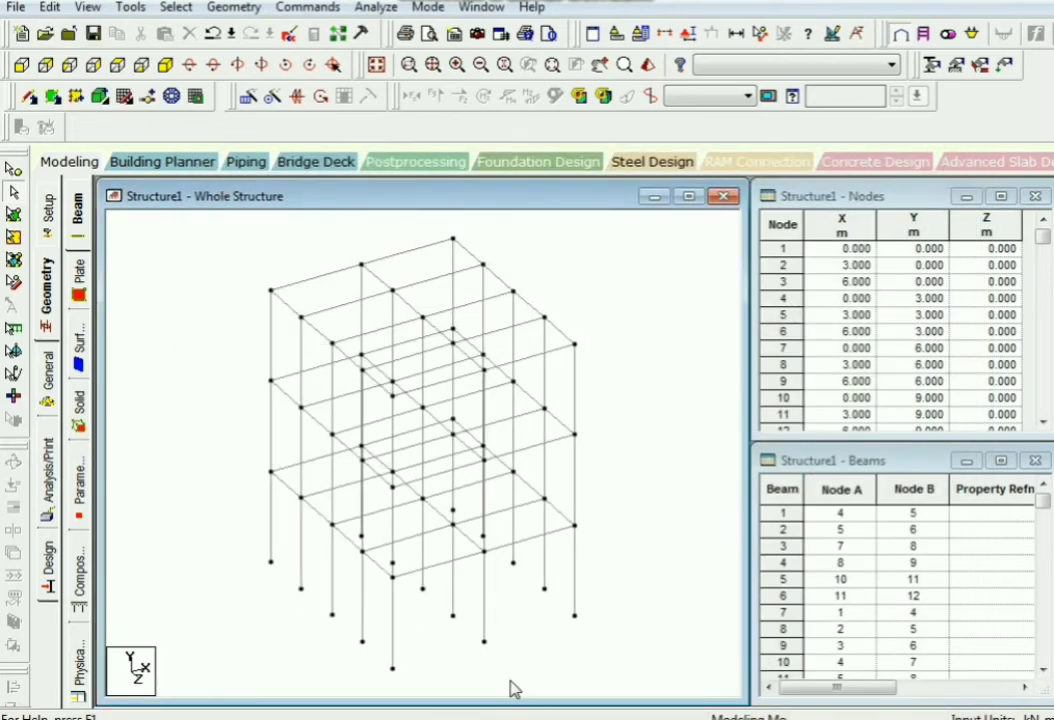
# - Select all members of the frame's X = 6 m side in plan view, return to the isometric view and clear the selection
pyautogui.scroll(1, 511, 688)
pyautogui.scroll(-2, 489, 666)
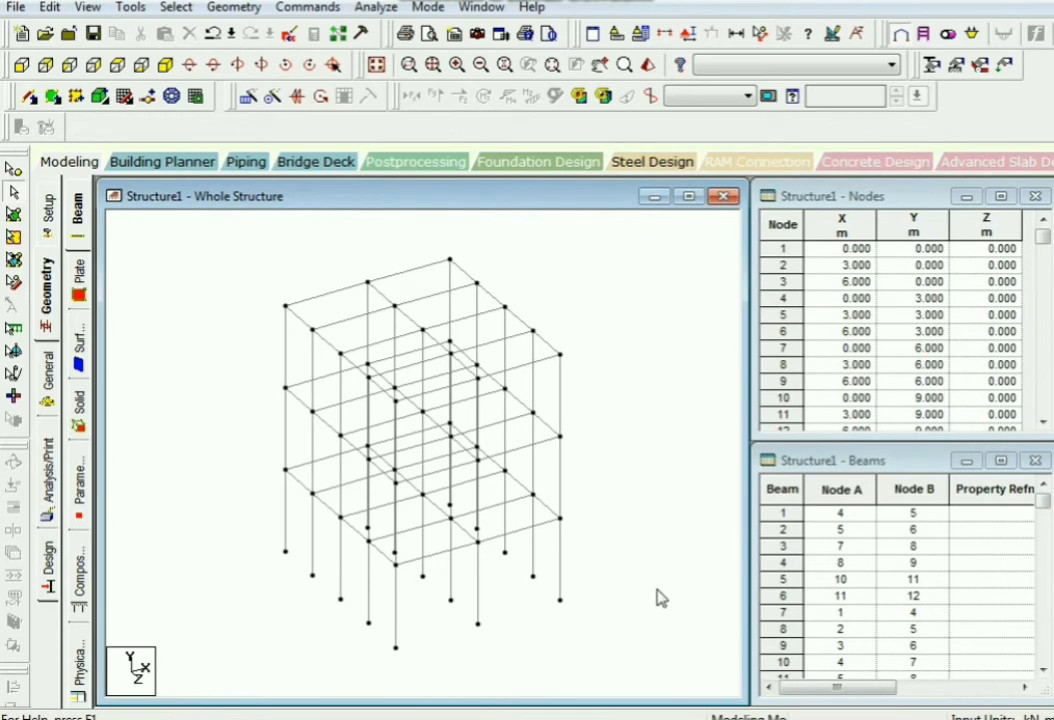
pyautogui.click(95, 60)
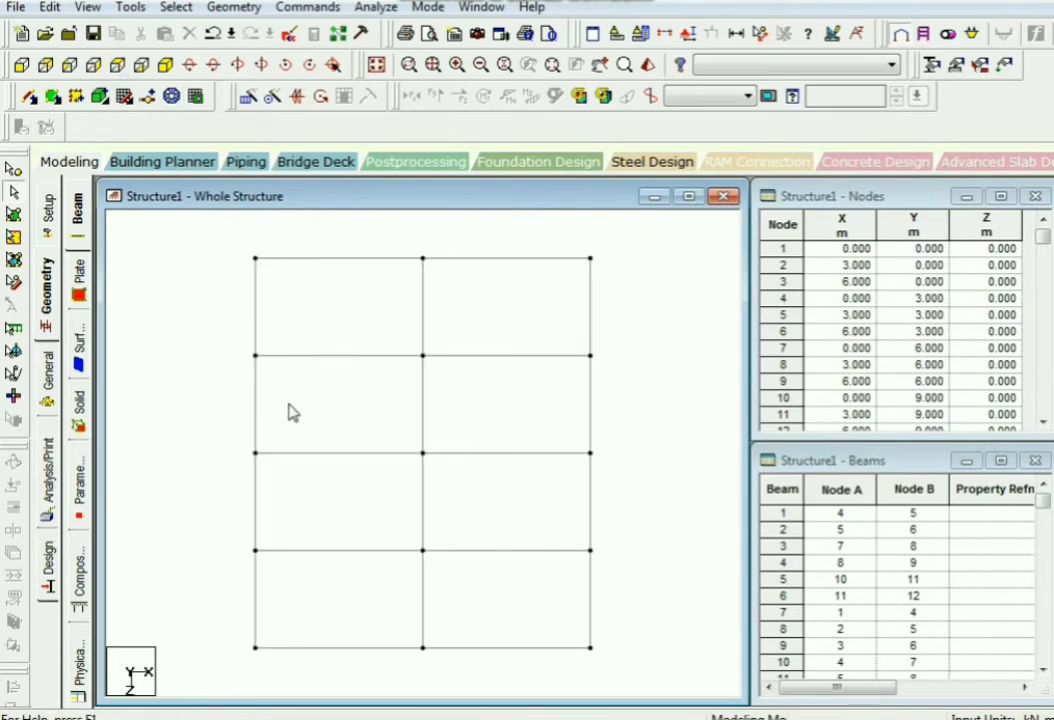
pyautogui.scroll(-1, 266, 440)
pyautogui.moveTo(527, 273); pyautogui.dragTo(625, 657)
pyautogui.click(165, 64)
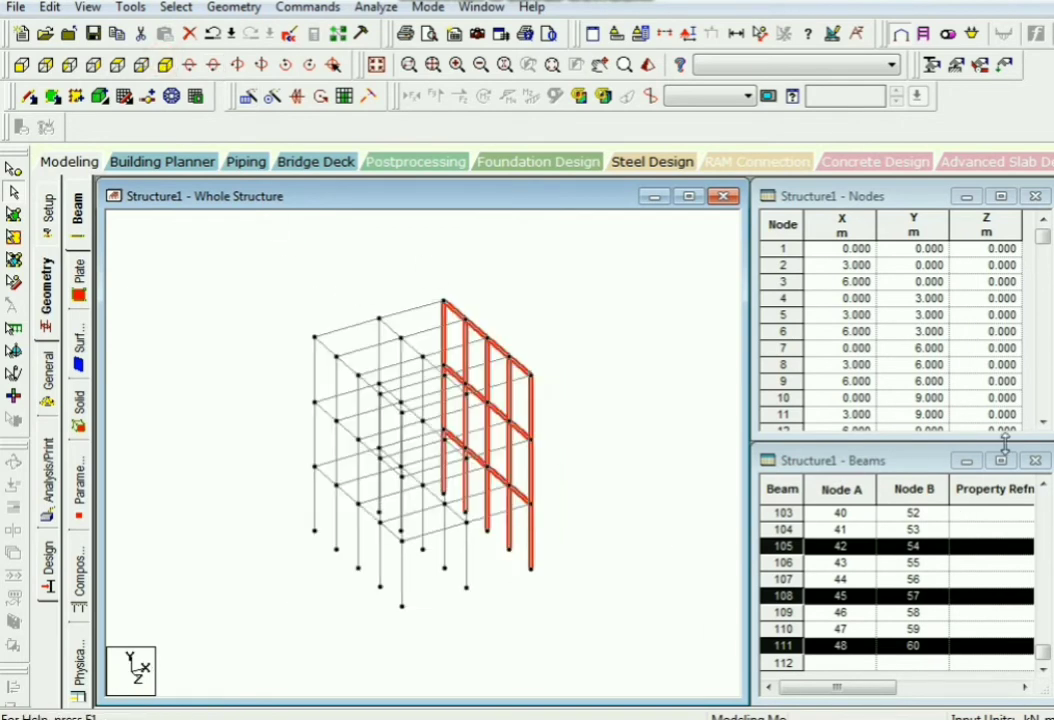
pyautogui.click(233, 7)
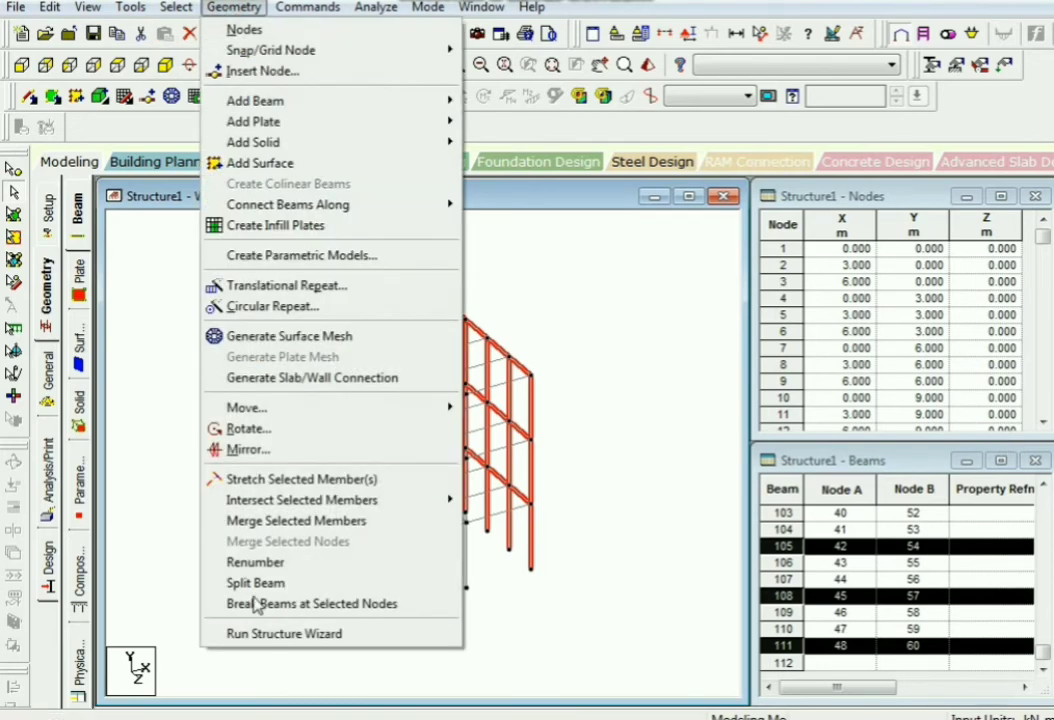
pyautogui.click(580, 548)
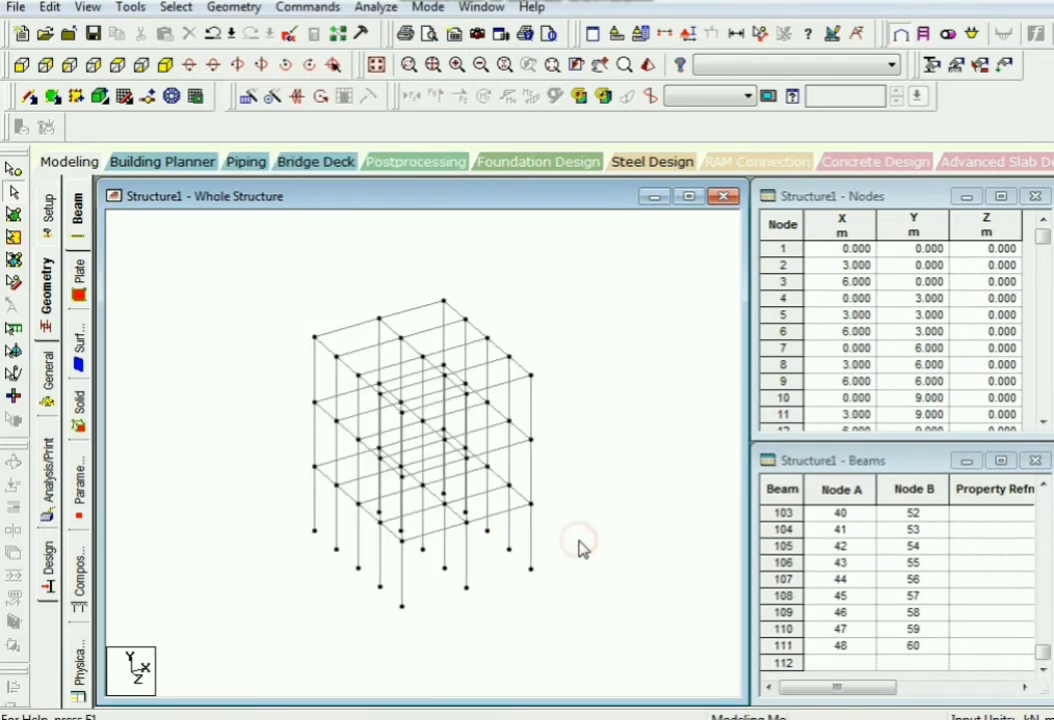
pyautogui.scroll(1, 580, 548)
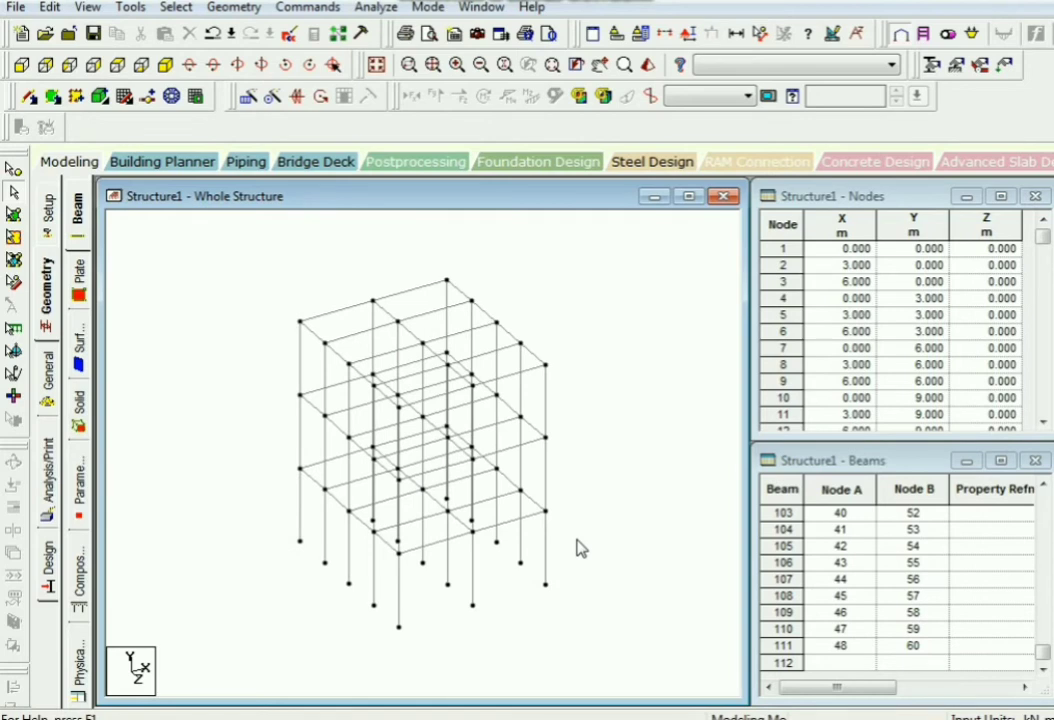
pyautogui.scroll(1, 610, 504)
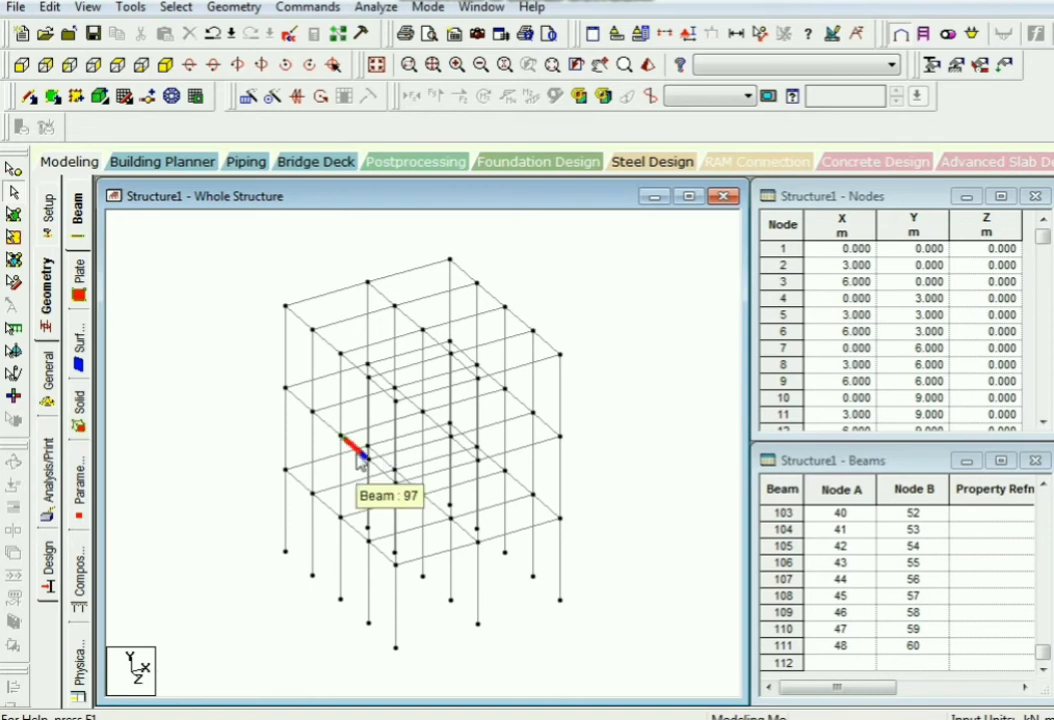
pyautogui.scroll(1, 645, 420)
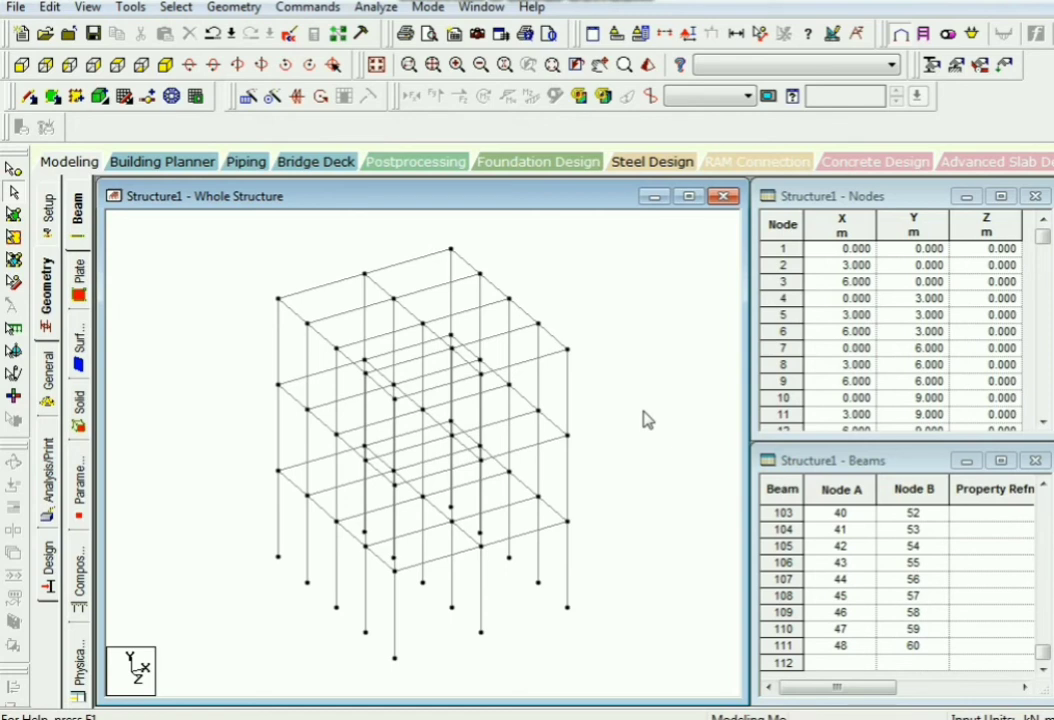
pyautogui.scroll(1, 645, 420)
pyautogui.scroll(-1, 405, 452)
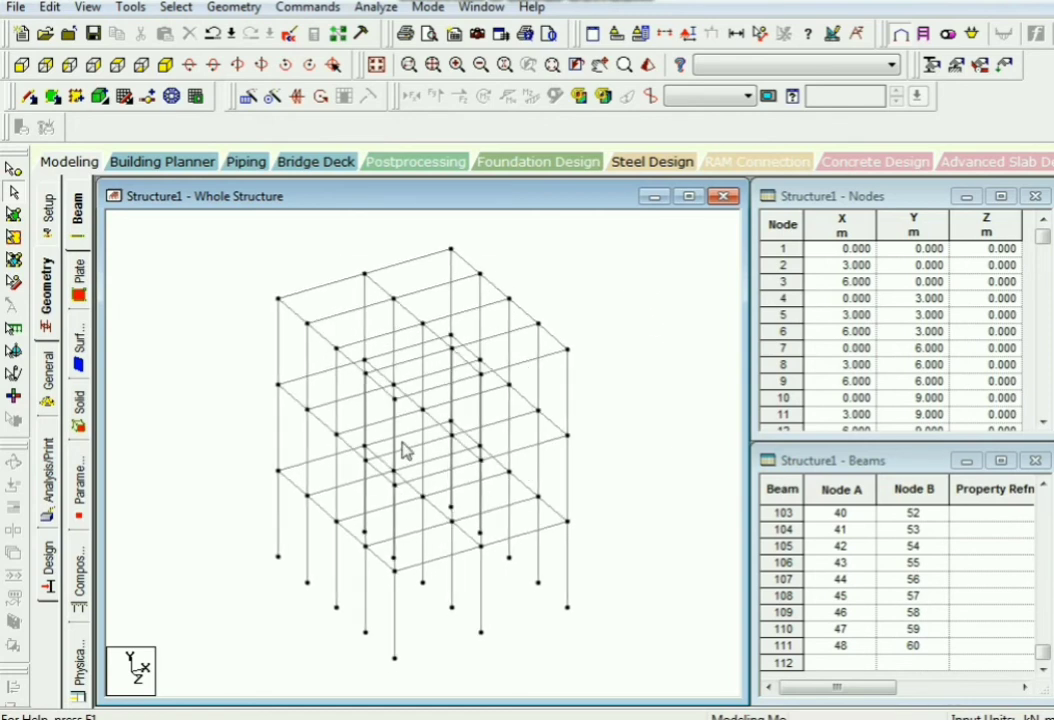